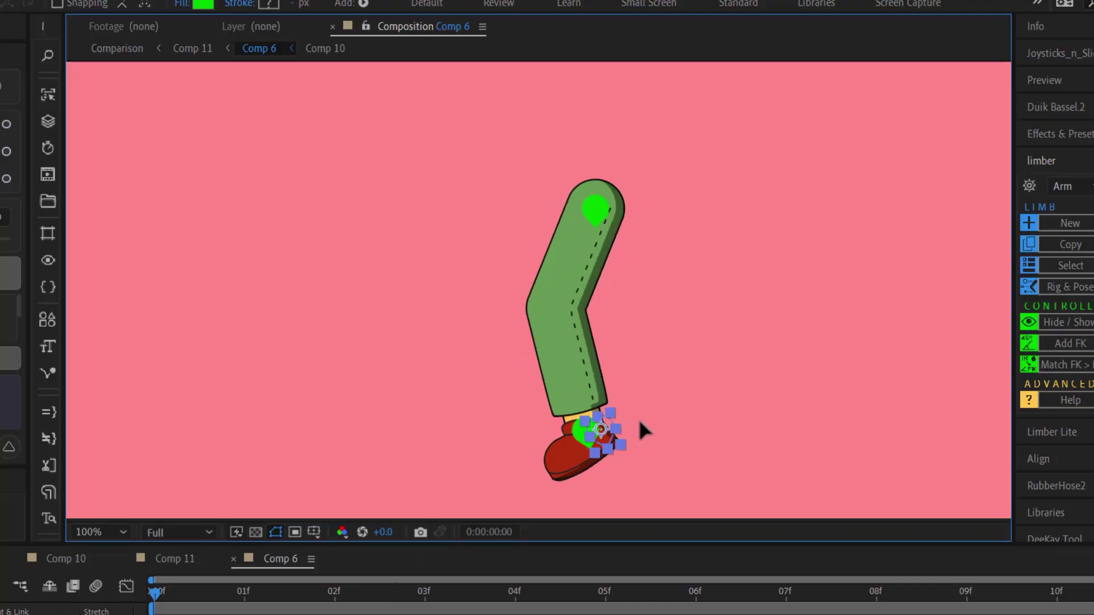
# - Swing the trouser leg's foot controller back and forth in Comp 6 to examine how the rigged limb bends
pyautogui.moveTo(691, 414); pyautogui.dragTo(703, 407)
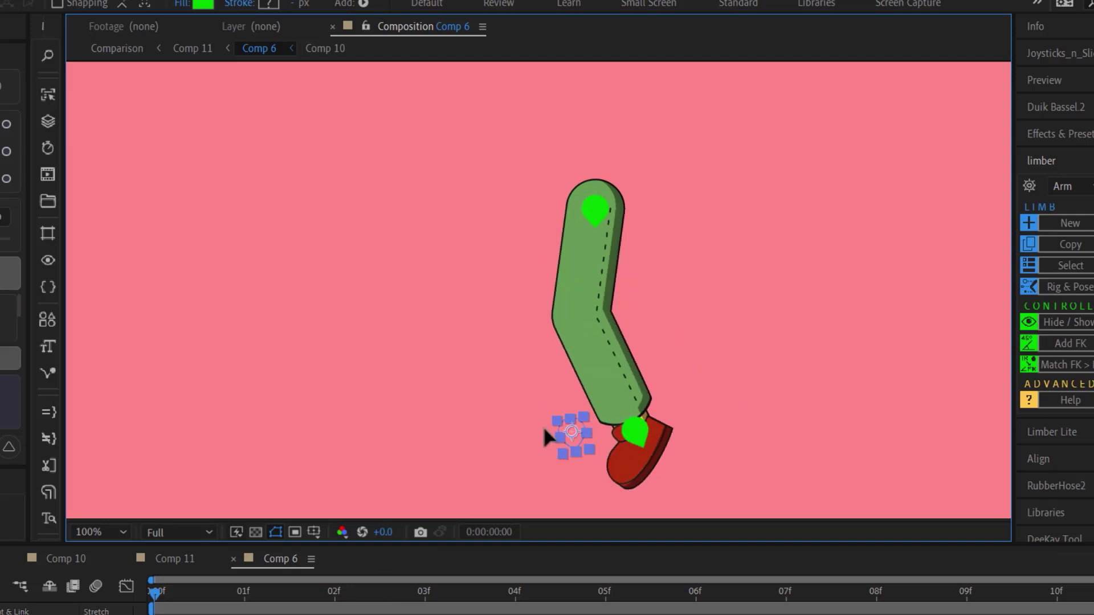
pyautogui.moveTo(555, 429); pyautogui.dragTo(453, 421)
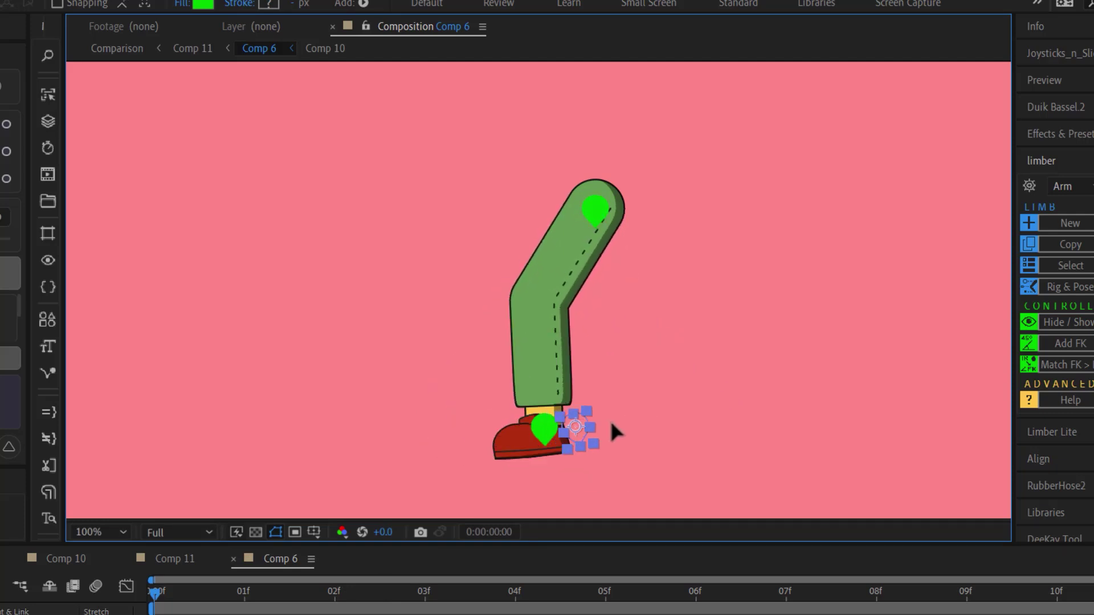
pyautogui.moveTo(610, 437); pyautogui.dragTo(483, 436)
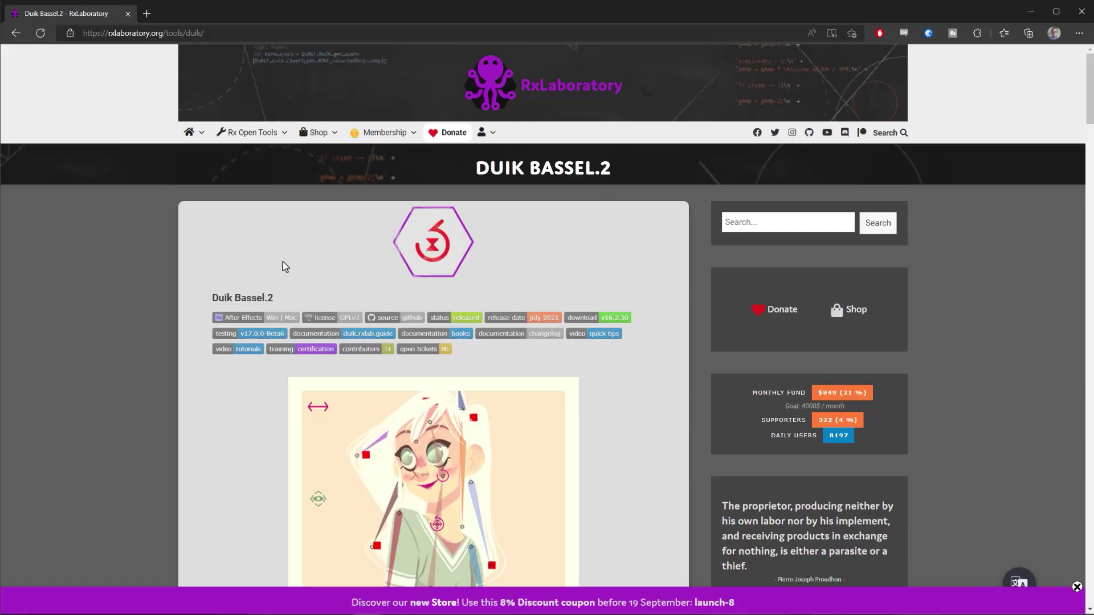
# - Read through the Duik Bassel.2 page's description of the rigging and animation tool set in the browser
pyautogui.scroll(-9, 282, 263)
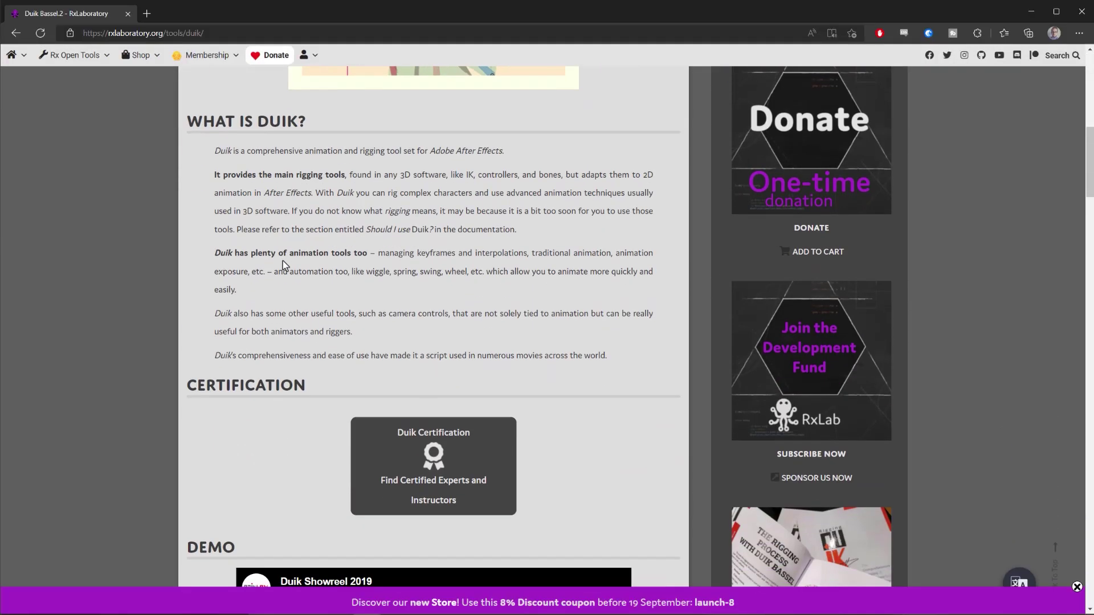
pyautogui.scroll(-9, 283, 265)
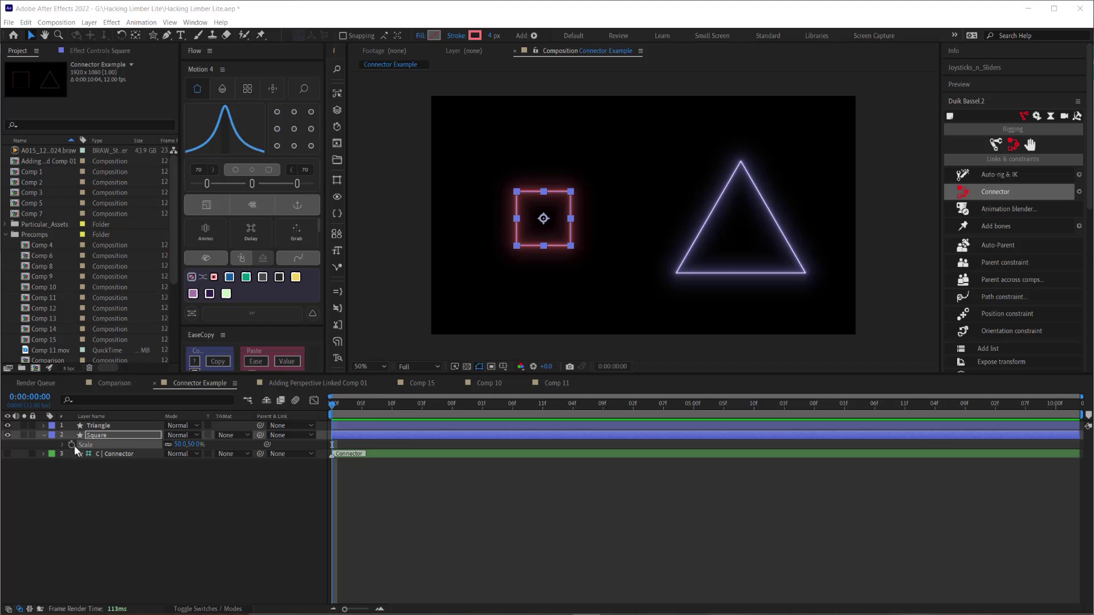
# - Keyframe the square's Scale at 100% at 5 seconds, then rotate the triangle to -2° and preview the connector animation
pyautogui.moveTo(344, 408); pyautogui.dragTo(693, 415)
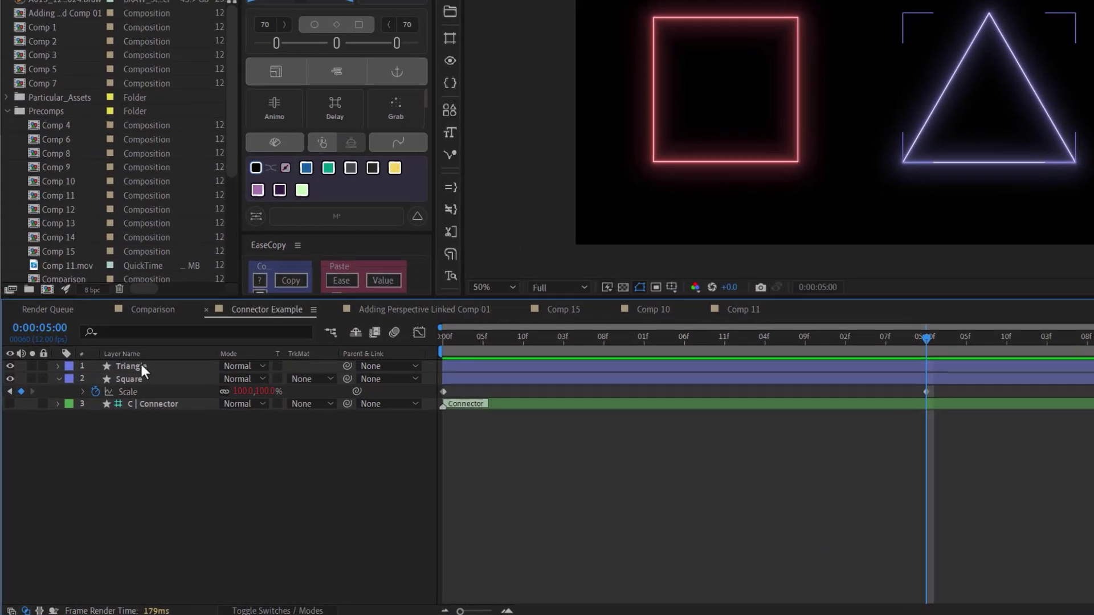
pyautogui.click(98, 426)
pyautogui.press('r')
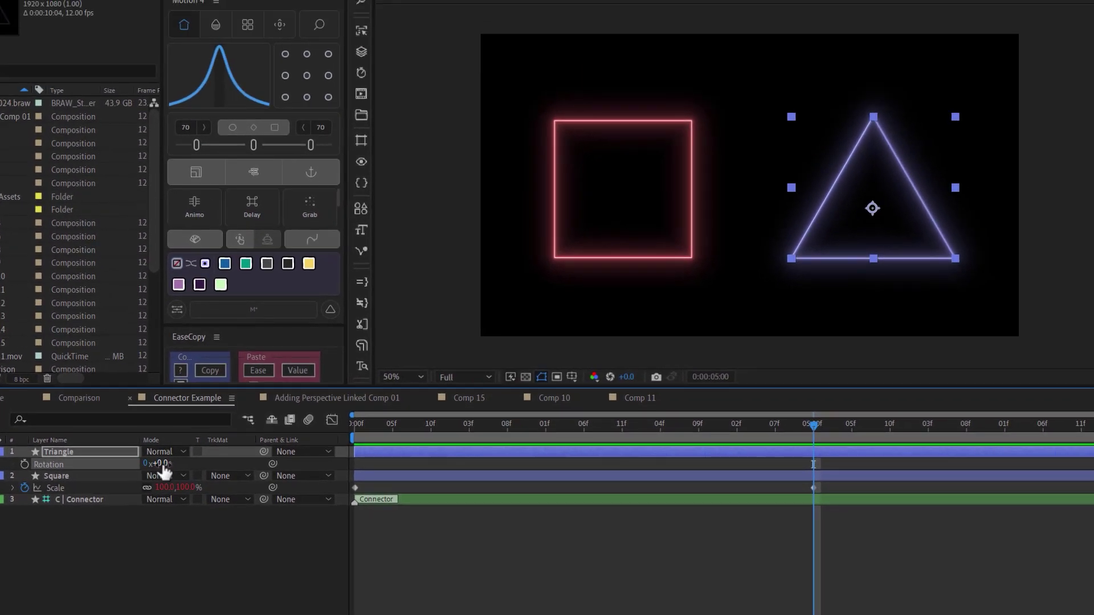
pyautogui.moveTo(169, 464)
pyautogui.mouseDown()
pyautogui.moveTo(180, 464)
pyautogui.moveTo(138, 464)
pyautogui.moveTo(194, 466)
pyautogui.moveTo(158, 465)
pyautogui.mouseUp()
pyautogui.press('space')
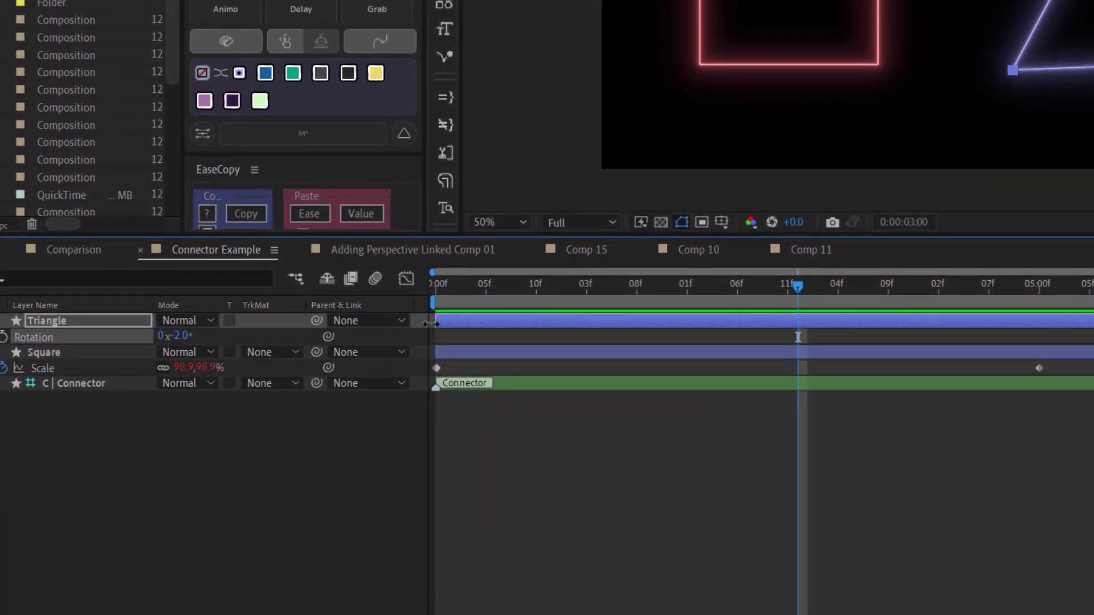
# - Retime the square's final Scale keyframe to one frame after the start and turn the triangle to test the connector
pyautogui.moveTo(1039, 368); pyautogui.dragTo(662, 364)
pyautogui.moveTo(449, 370); pyautogui.dragTo(447, 370)
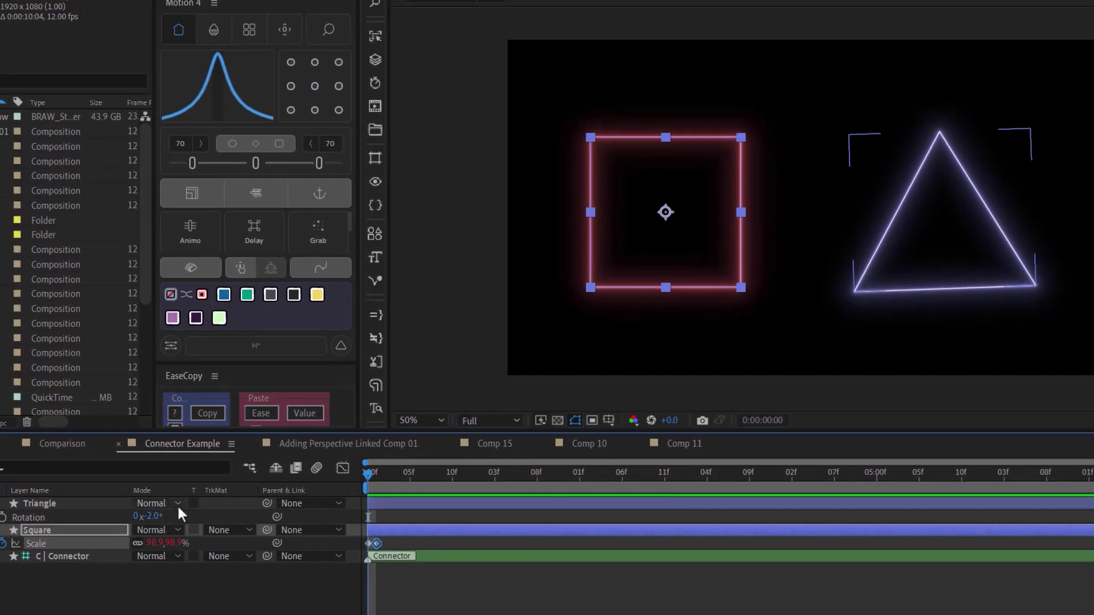
pyautogui.press('Home')
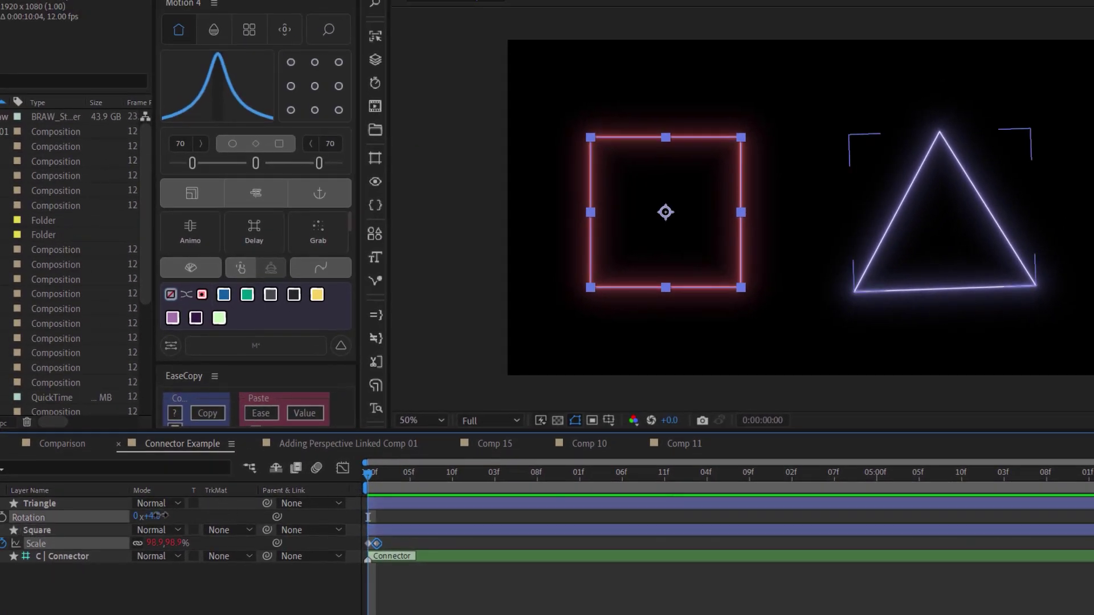
pyautogui.press('space')
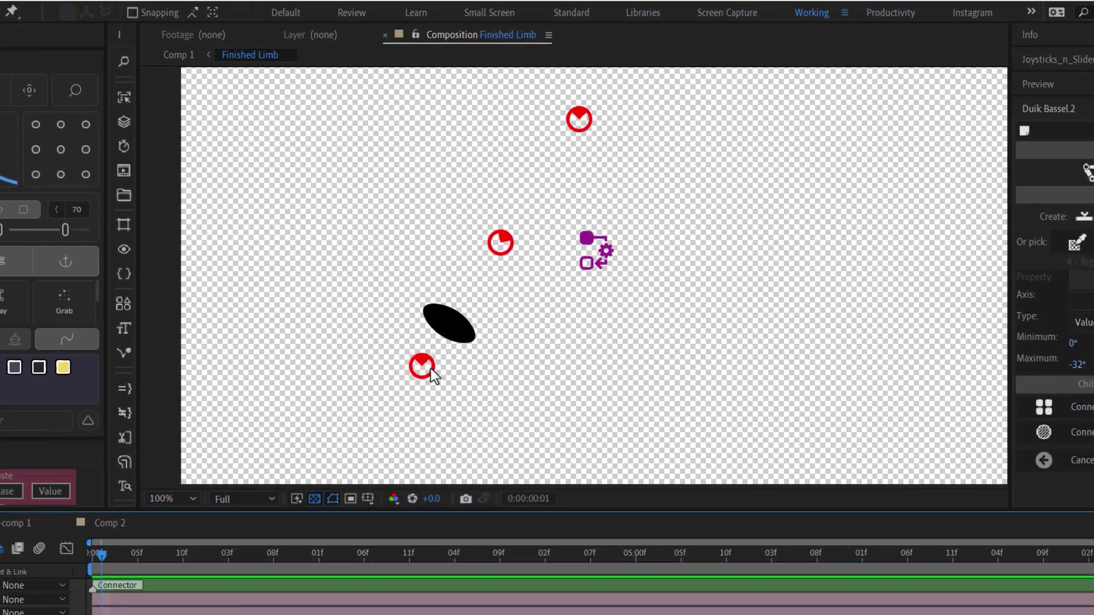
# - Swing the Finished Limb's ankle controller through different poses to examine how the isolated pant opening responds to the bend
pyautogui.click(537, 274)
pyautogui.moveTo(416, 368); pyautogui.dragTo(484, 374)
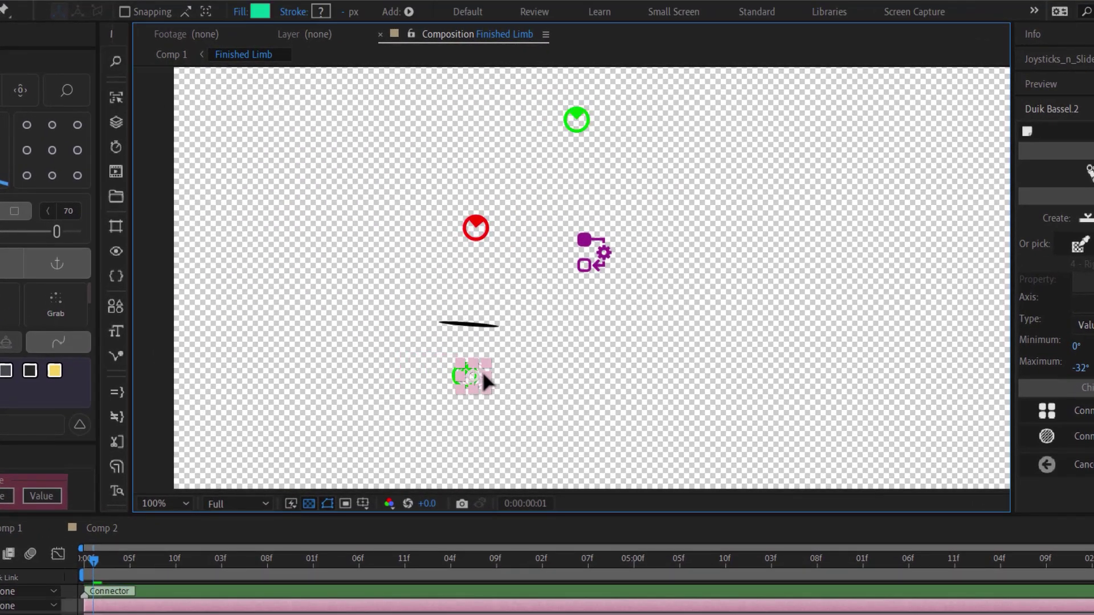
pyautogui.moveTo(607, 371); pyautogui.dragTo(579, 380)
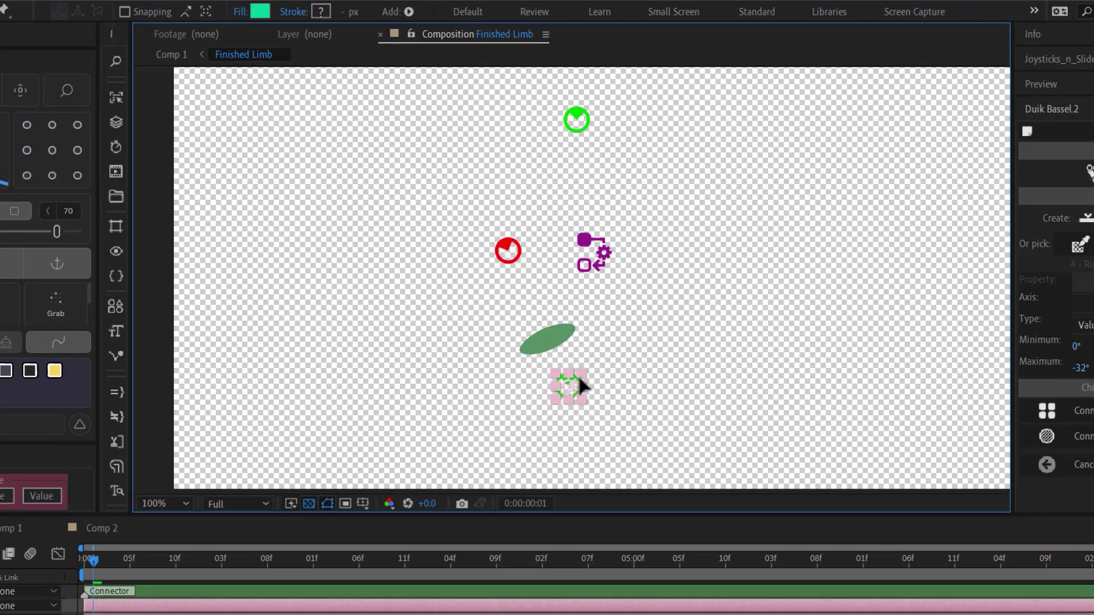
pyautogui.moveTo(680, 370); pyautogui.dragTo(621, 392)
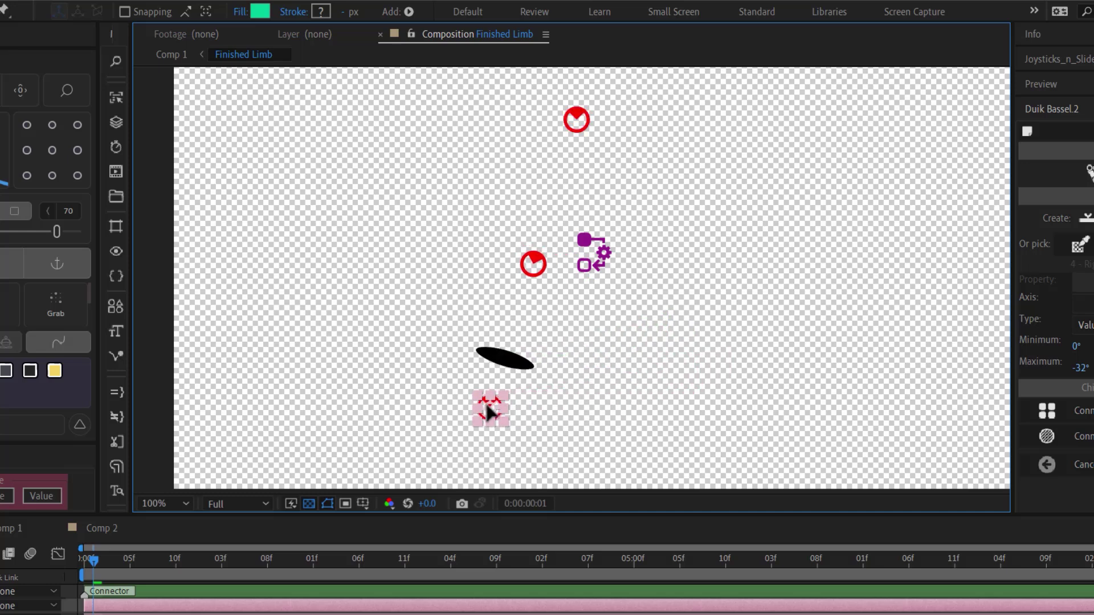
pyautogui.moveTo(538, 265); pyautogui.dragTo(522, 262)
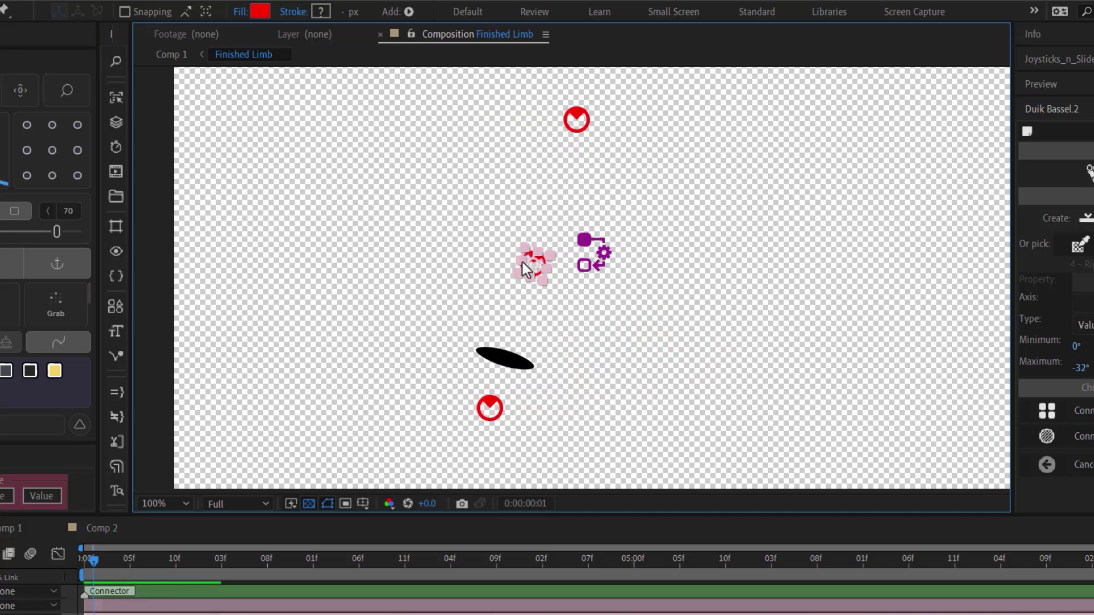
pyautogui.click(491, 408)
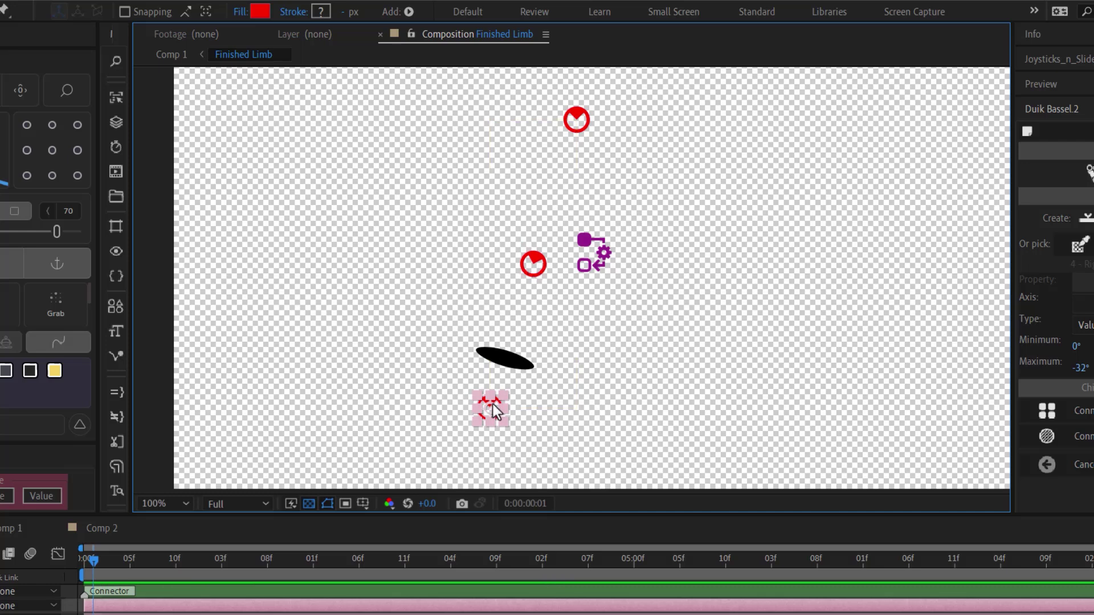
pyautogui.moveTo(622, 367); pyautogui.dragTo(497, 396)
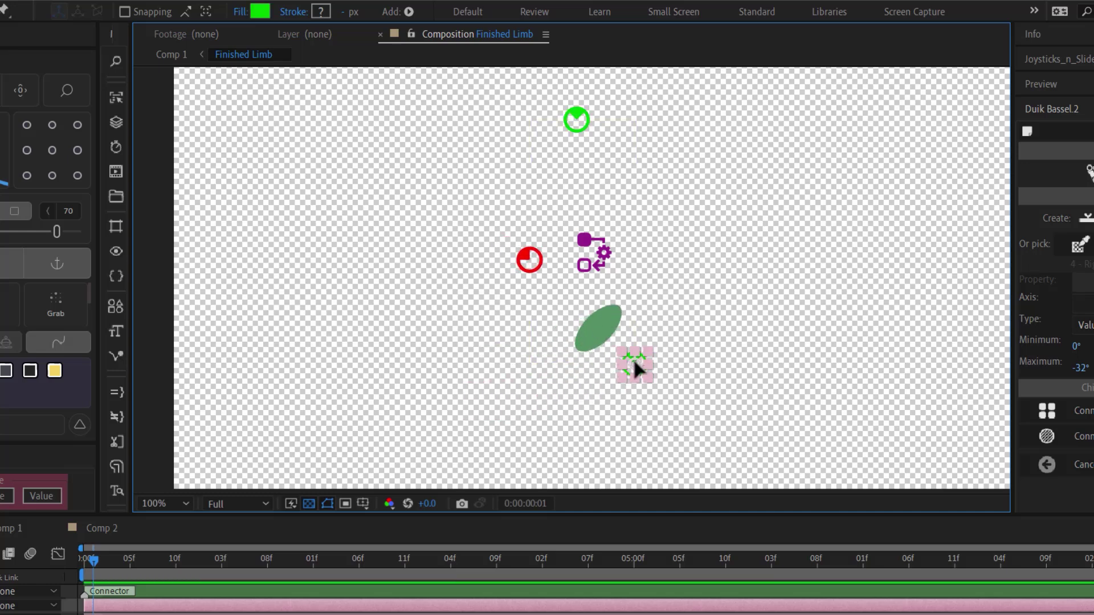
pyautogui.moveTo(543, 399); pyautogui.dragTo(421, 368)
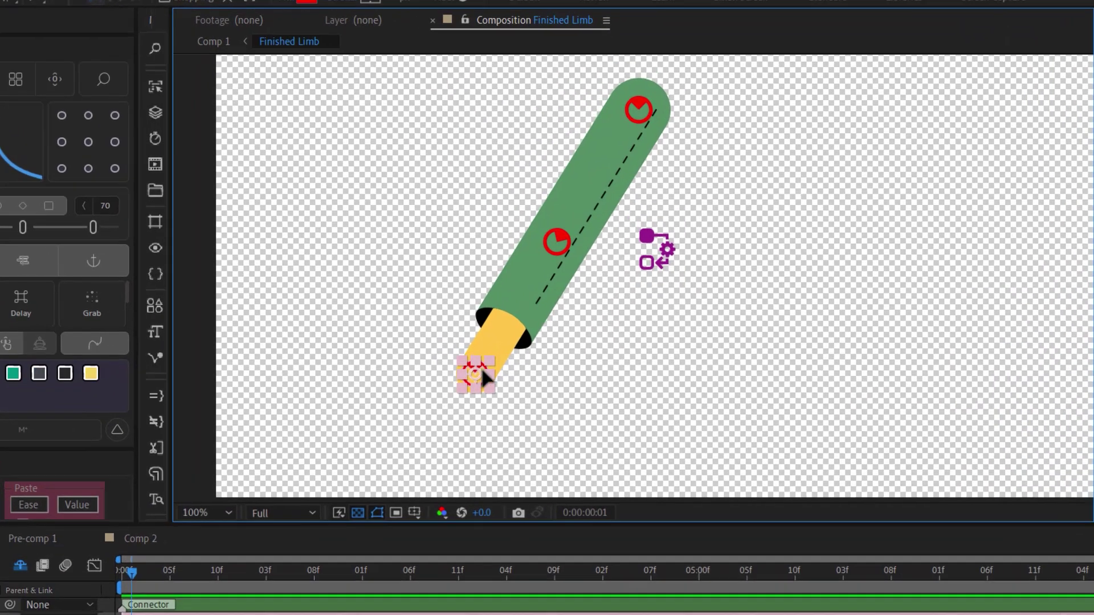
# - Move the ankle controller around with the full leg artwork displayed to examine the pant opening's perspective from both sides
pyautogui.moveTo(544, 279); pyautogui.dragTo(585, 281)
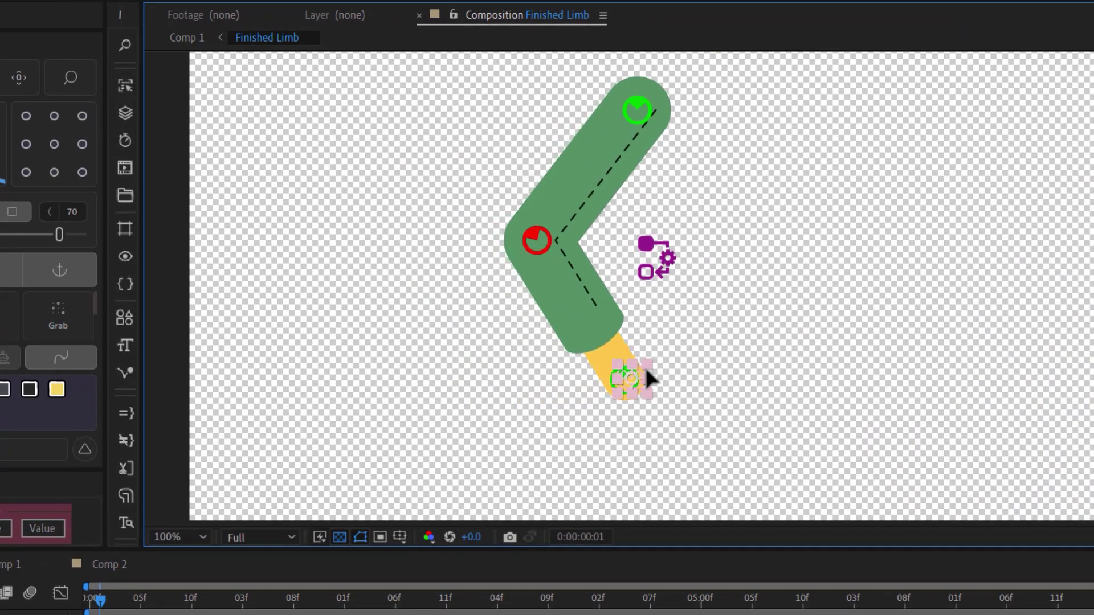
pyautogui.moveTo(689, 353); pyautogui.dragTo(582, 399)
pyautogui.moveTo(507, 405); pyautogui.dragTo(647, 403)
pyautogui.moveTo(585, 436); pyautogui.dragTo(520, 414)
pyautogui.click(549, 272)
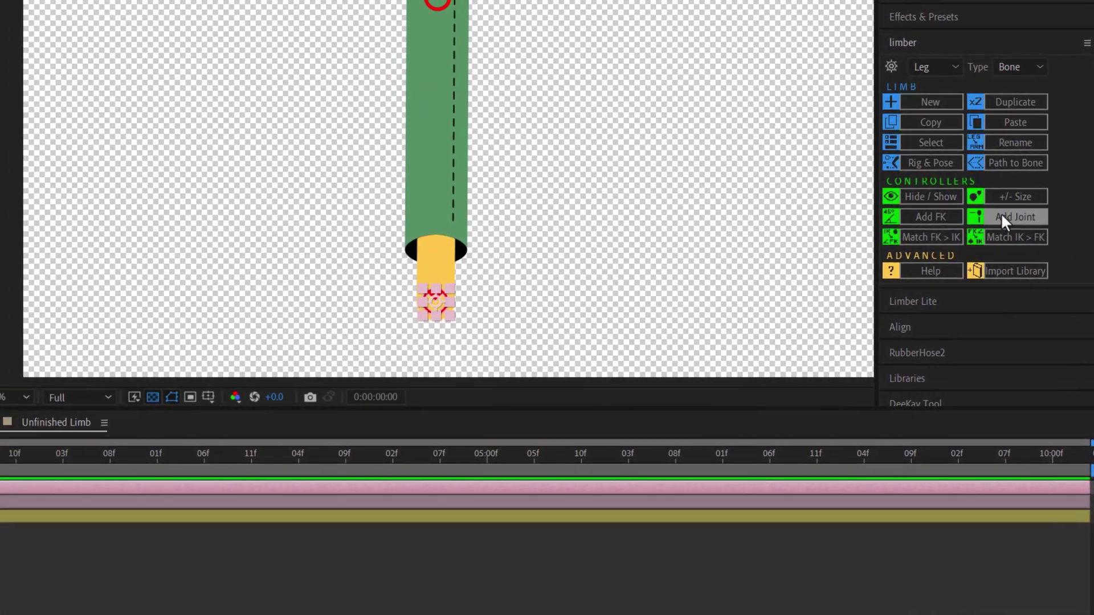
# - Add a Limber joint named Knee to the right leg, set its Rotation to With Lower, and reveal its Rotation property
pyautogui.click(1001, 215)
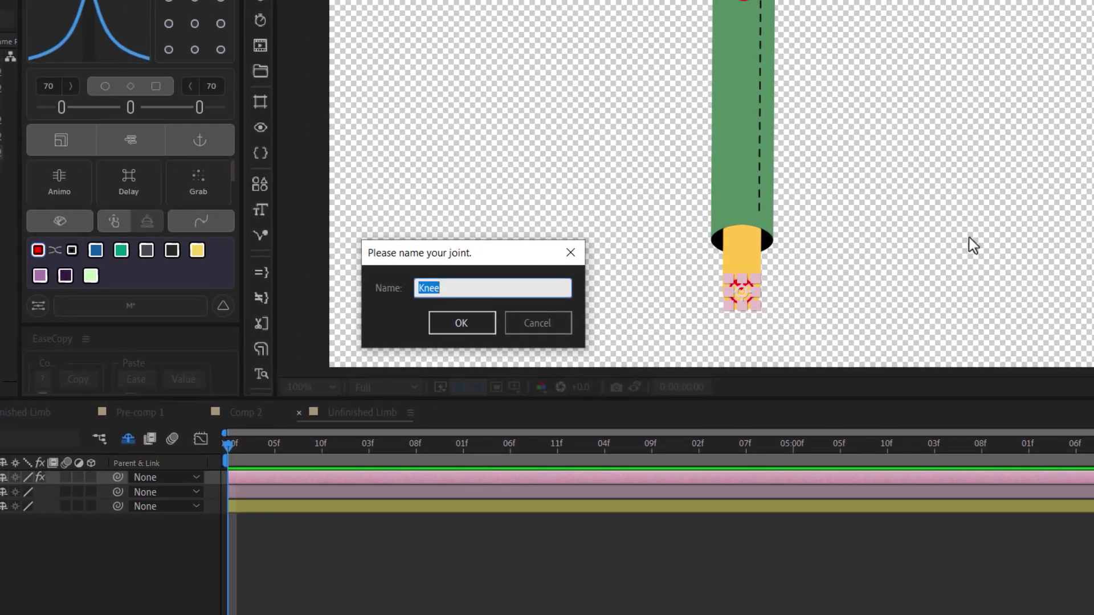
pyautogui.click(465, 319)
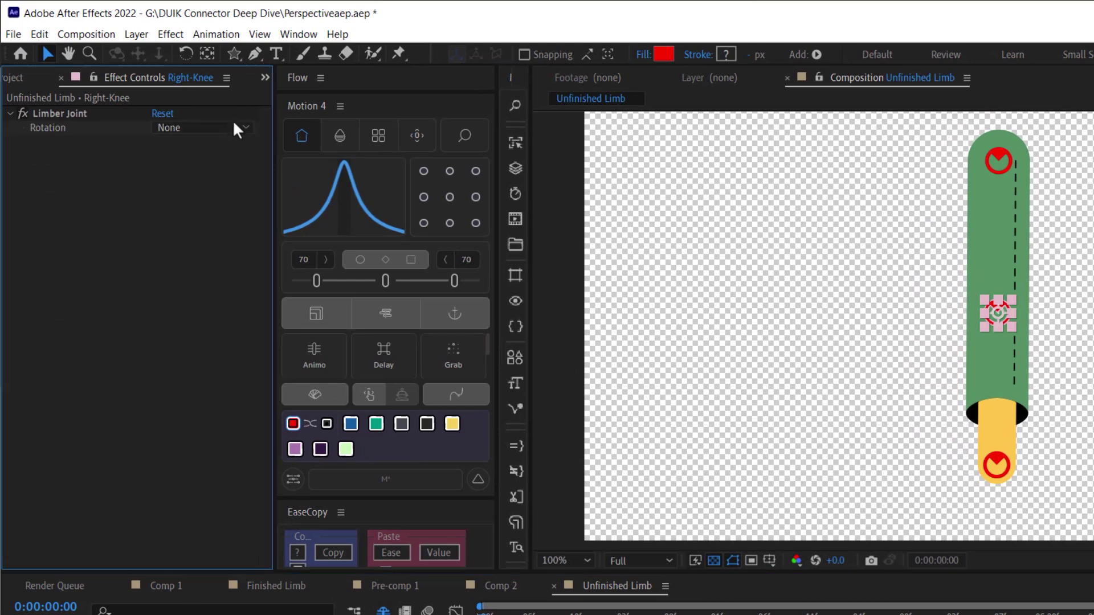
pyautogui.click(232, 126)
pyautogui.click(239, 180)
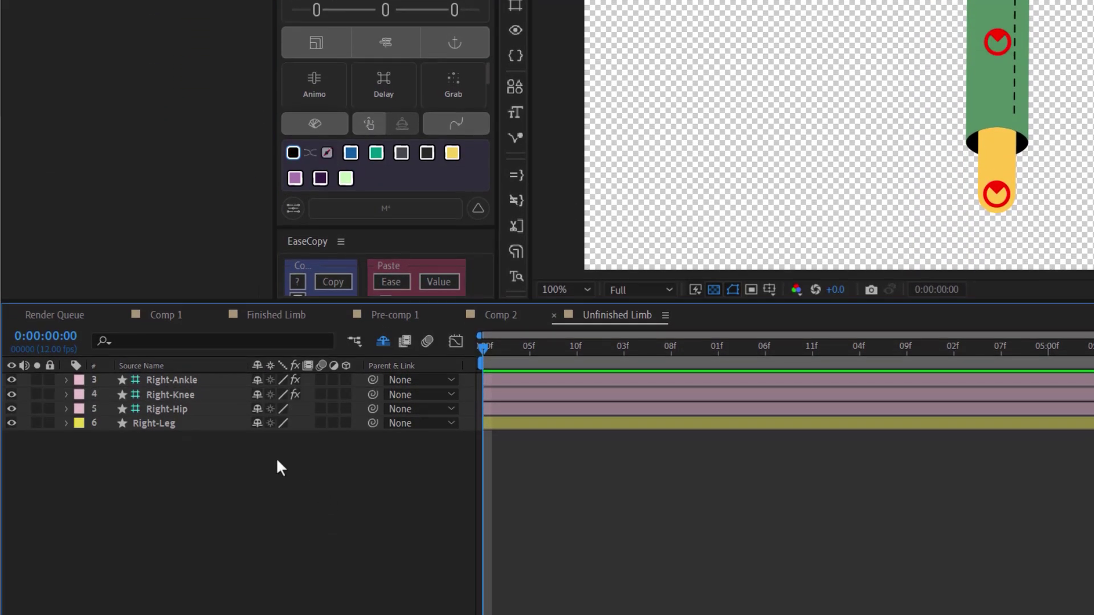
pyautogui.click(178, 395)
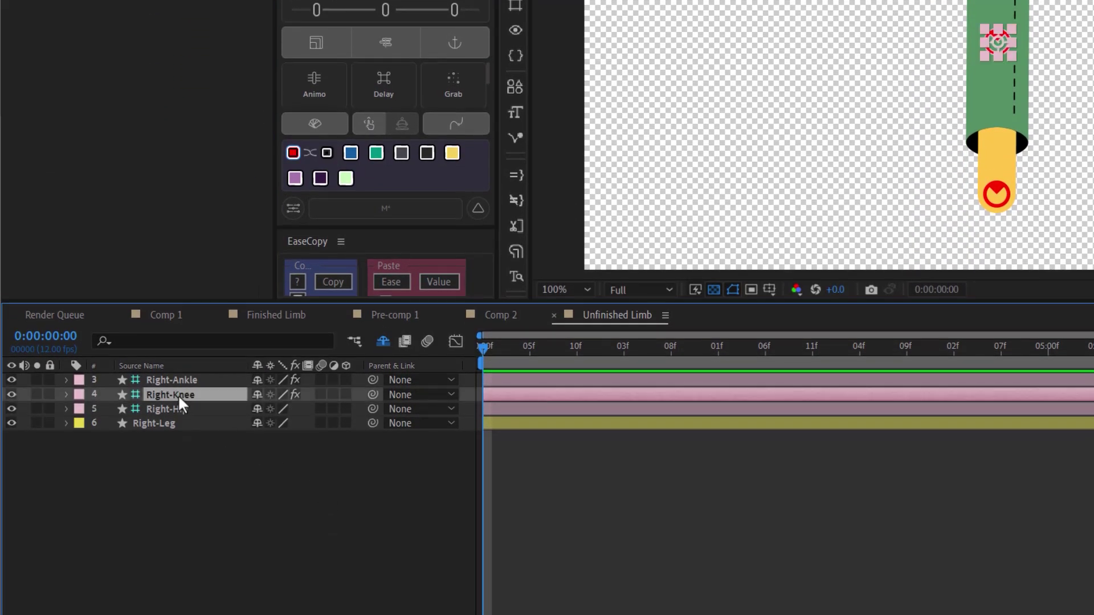
pyautogui.press('r')
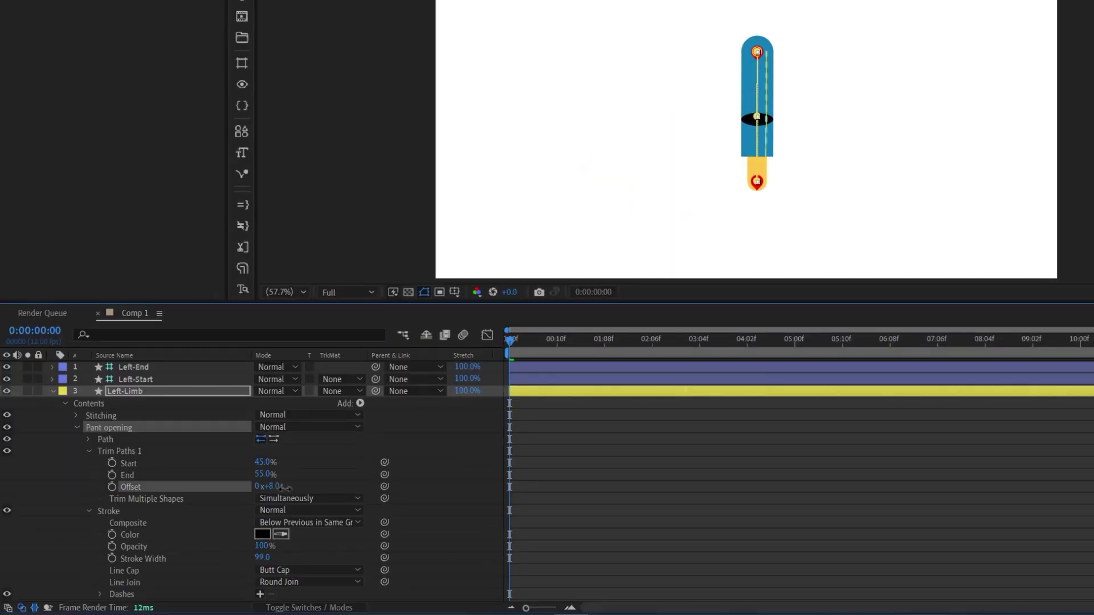
# - Slide the Pant opening's trim offset to the trouser hem and move the Limb group to the top of Left-Limb's contents
pyautogui.moveTo(336, 487); pyautogui.dragTo(349, 487)
pyautogui.click(77, 427)
pyautogui.moveTo(106, 439); pyautogui.dragTo(114, 412)
# - Add Trim Paths to the Limb group of Left-Limb and set its Start to 74%
pyautogui.click(360, 403)
pyautogui.click(319, 322)
pyautogui.click(90, 439)
pyautogui.moveTo(262, 451); pyautogui.dragTo(297, 451)
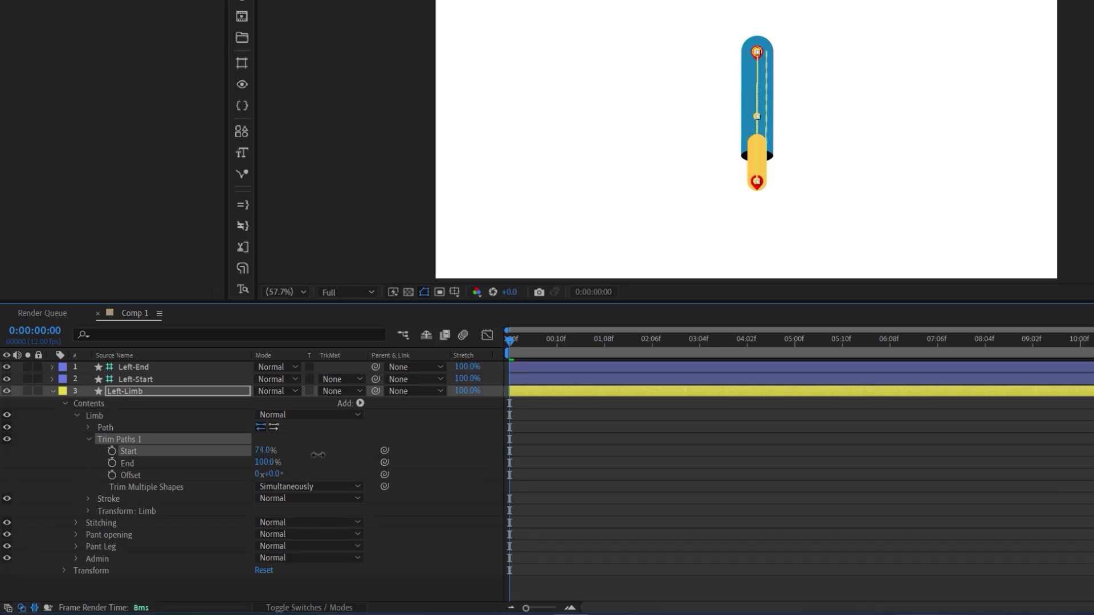
# - Expand the Limb group's Stroke in Left-Limb and adjust its settings
pyautogui.click(89, 499)
pyautogui.scroll(-5, 109, 552)
pyautogui.moveTo(260, 499); pyautogui.dragTo(267, 499)
pyautogui.moveTo(259, 547)
pyautogui.mouseDown()
pyautogui.moveTo(291, 544)
pyautogui.moveTo(276, 524)
pyautogui.mouseUp()
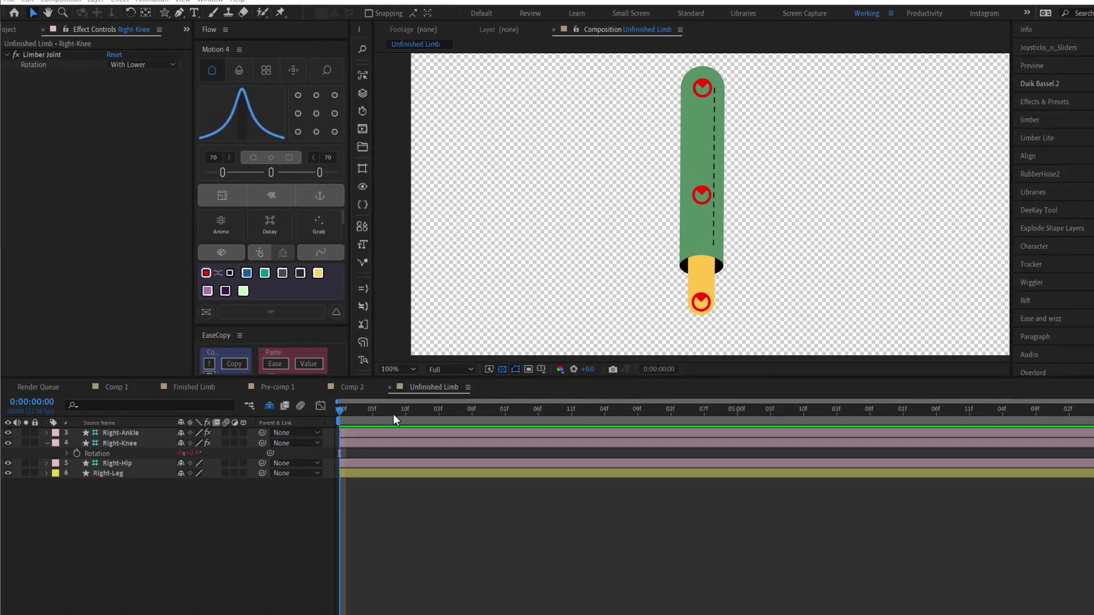
# - Pick the Right-Knee layer's Rotation as the controlling property for a Duik Bassel.2 connector
pyautogui.click(102, 453)
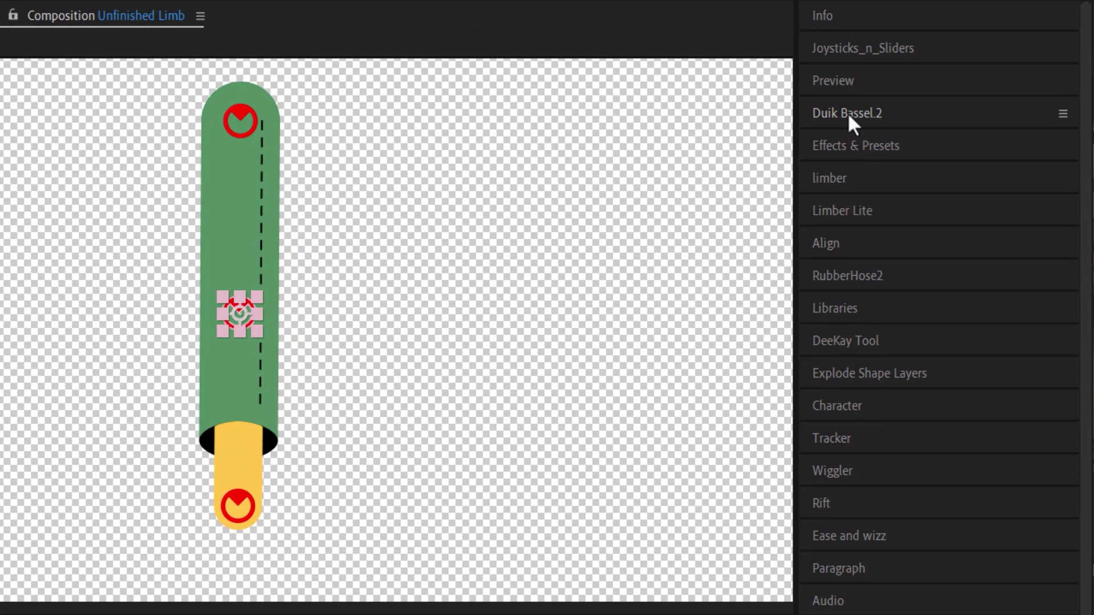
pyautogui.click(1036, 84)
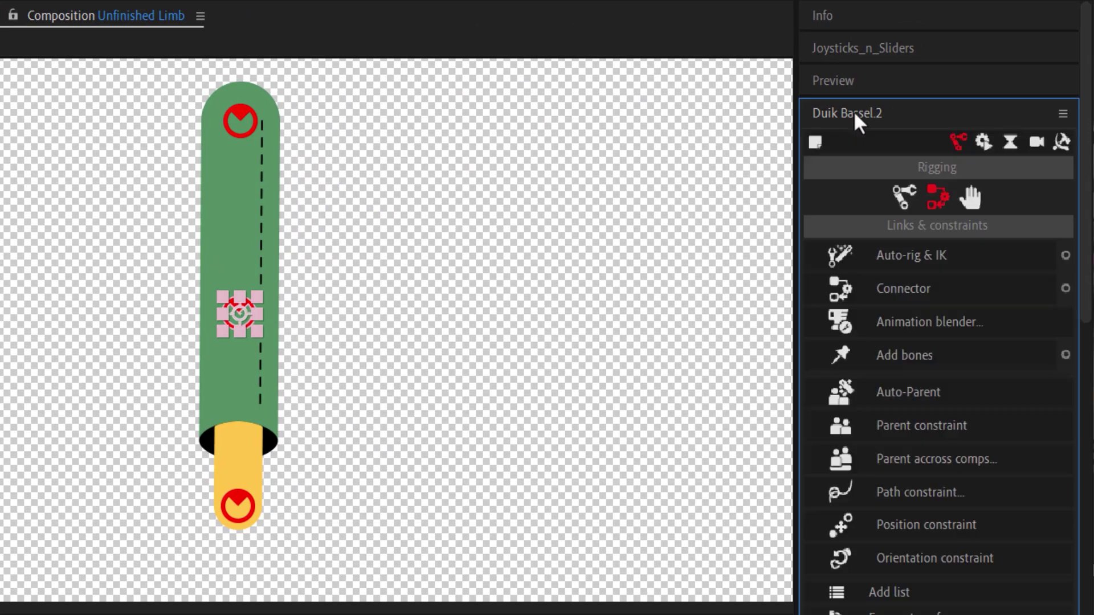
pyautogui.click(1065, 287)
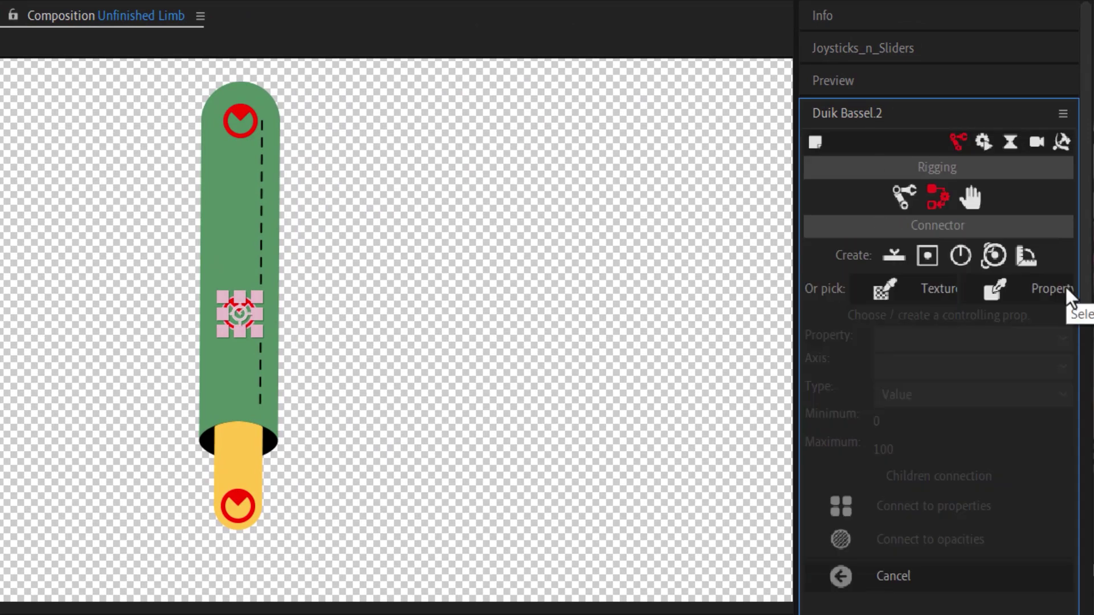
pyautogui.click(1018, 288)
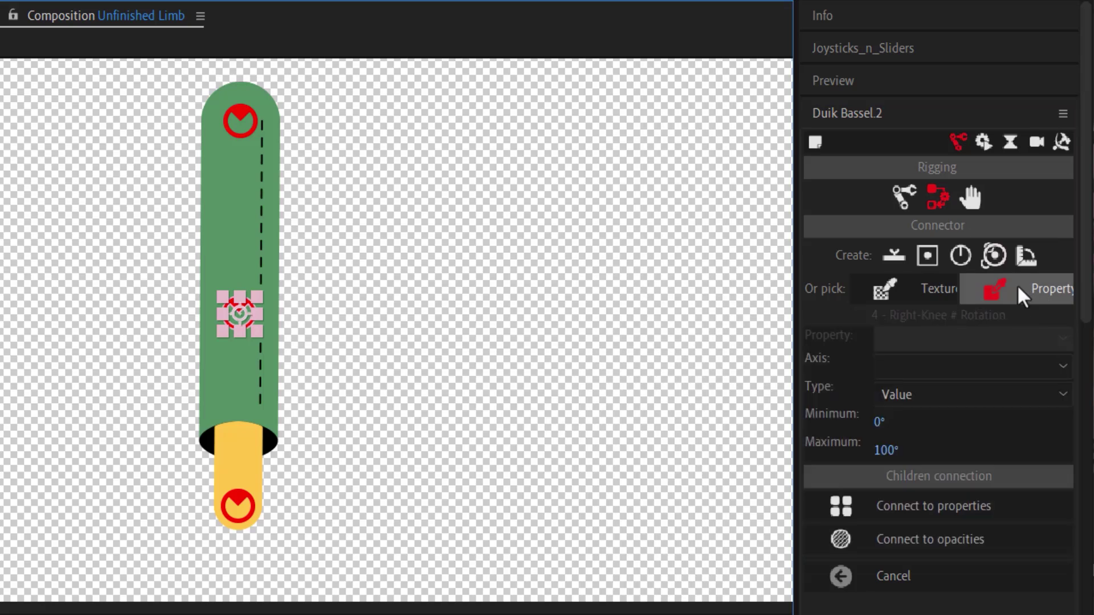
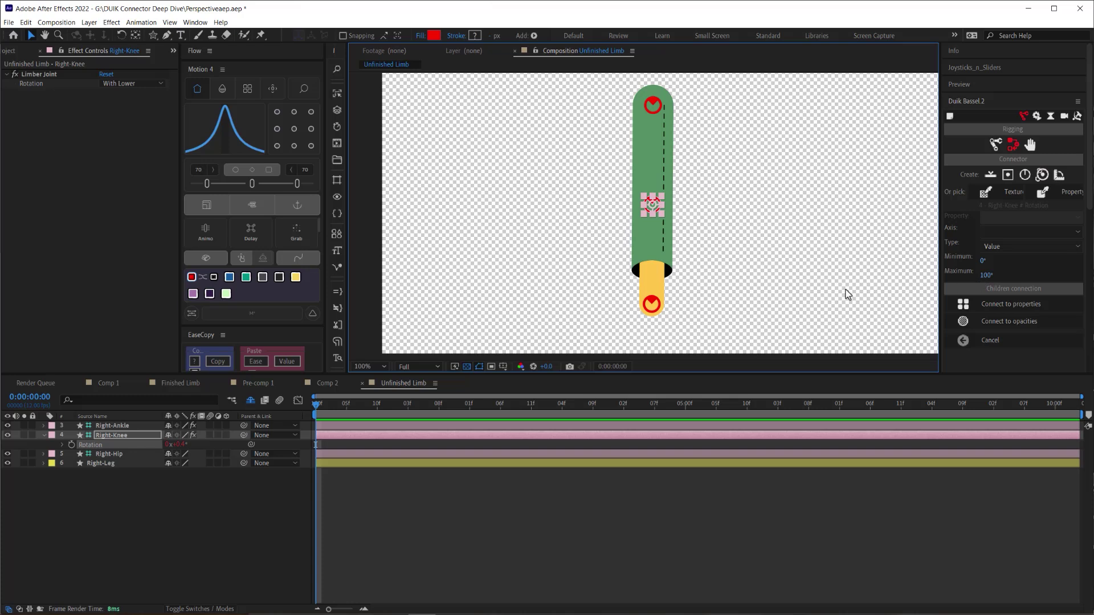
# - Swing the right leg's ankle controller out to the left and set the connector's Maximum to 28°
pyautogui.moveTo(653, 304); pyautogui.dragTo(560, 289)
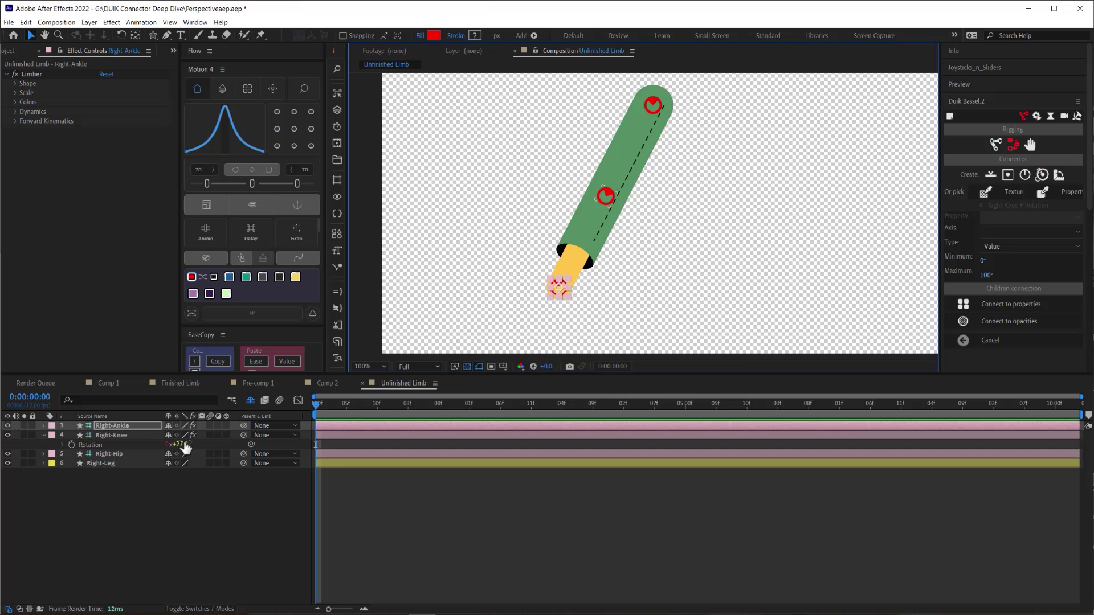
pyautogui.click(985, 274)
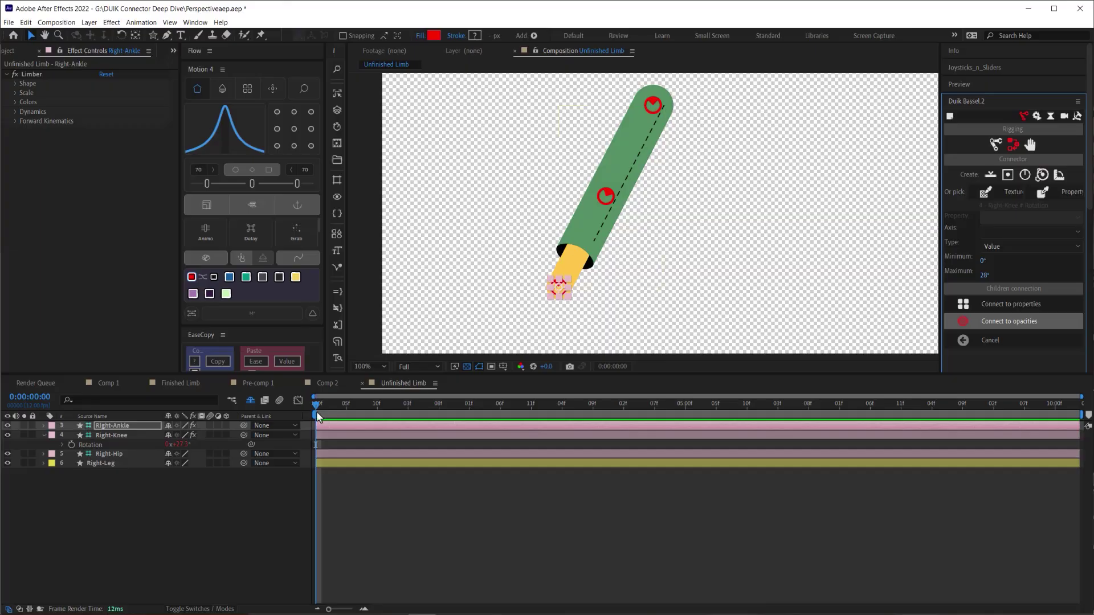
# - At frame 1, keyframe the Leg group's Trim Paths Start and its stroke taper's Start Length in Right-Leg
pyautogui.click(317, 411)
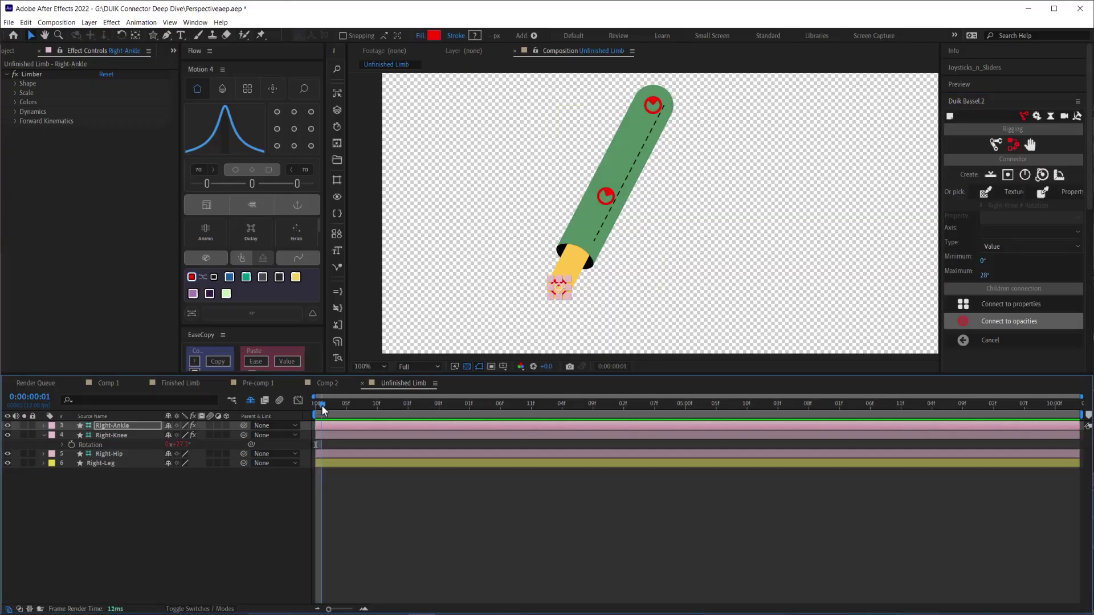
pyautogui.click(322, 409)
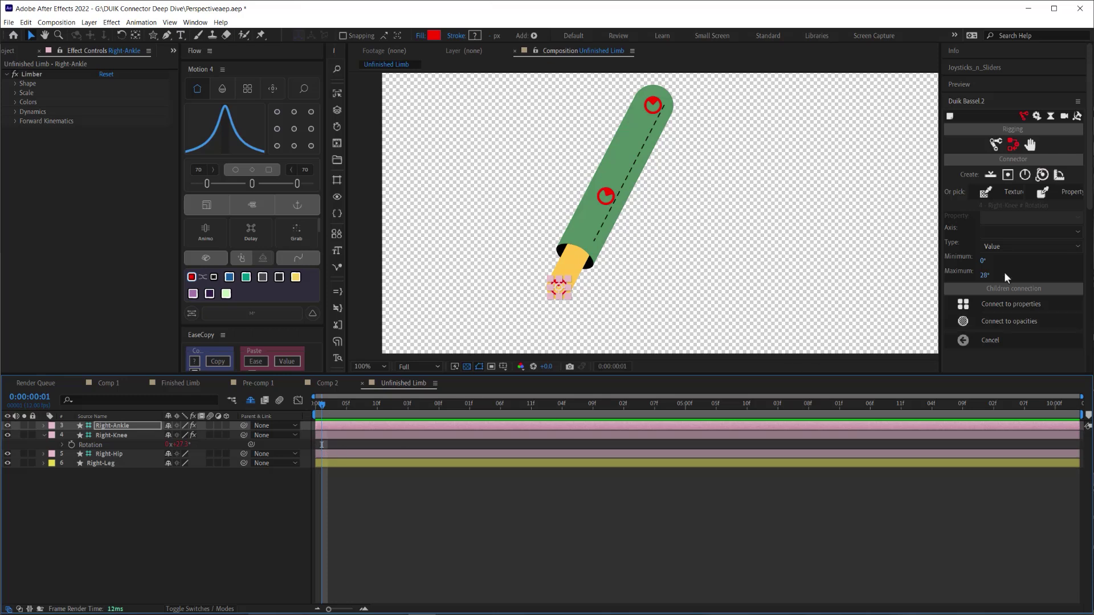
pyautogui.click(44, 463)
pyautogui.scroll(-2, 79, 487)
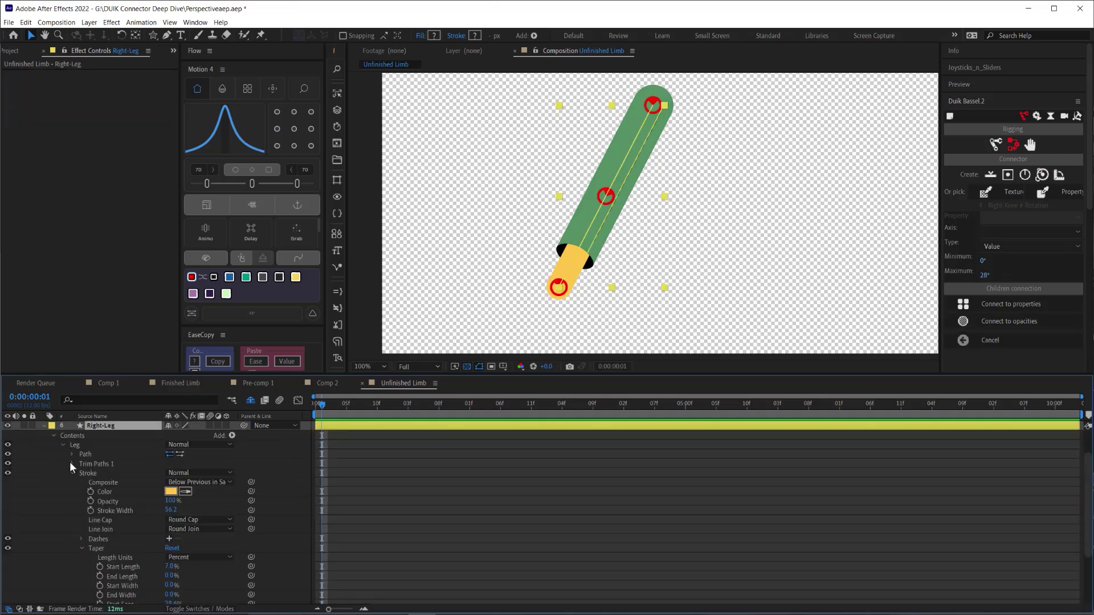
pyautogui.click(74, 445)
pyautogui.click(81, 548)
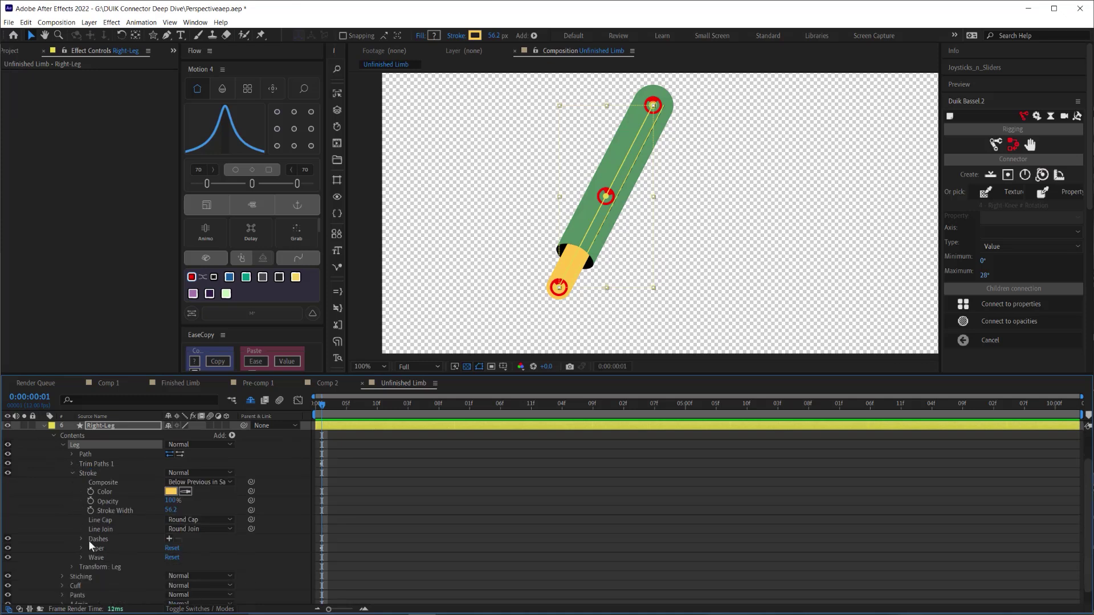
# - Keyframe the Start and End of the Cuff group's Trim Paths at frame 1 and collapse the Right-Leg contents
pyautogui.click(73, 473)
pyautogui.scroll(2, 87, 482)
pyautogui.click(63, 538)
pyautogui.click(73, 558)
pyautogui.click(90, 567)
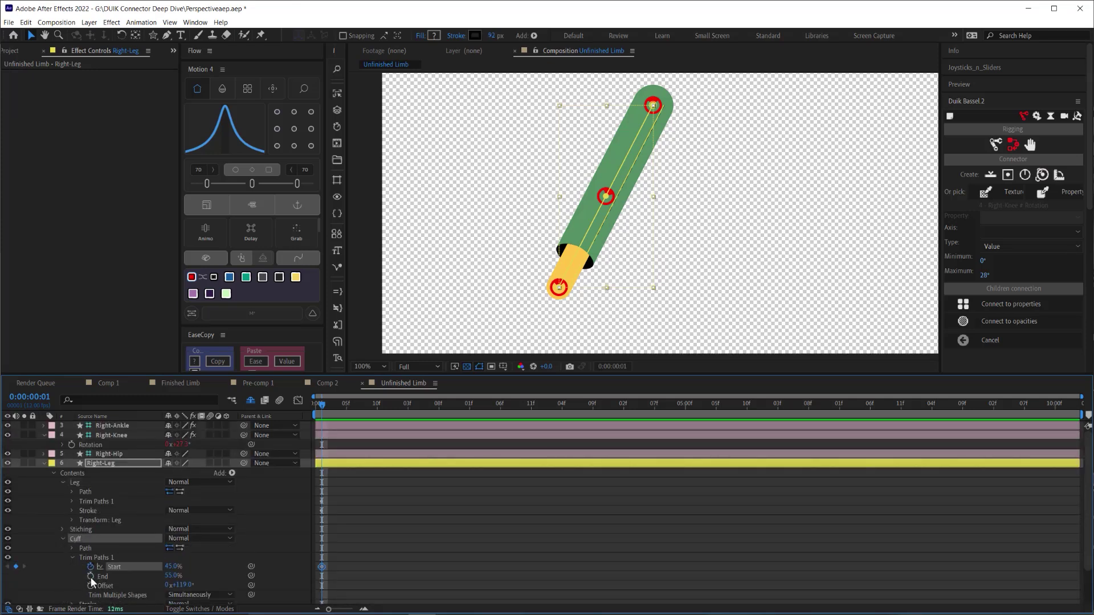
pyautogui.click(62, 482)
pyautogui.click(53, 473)
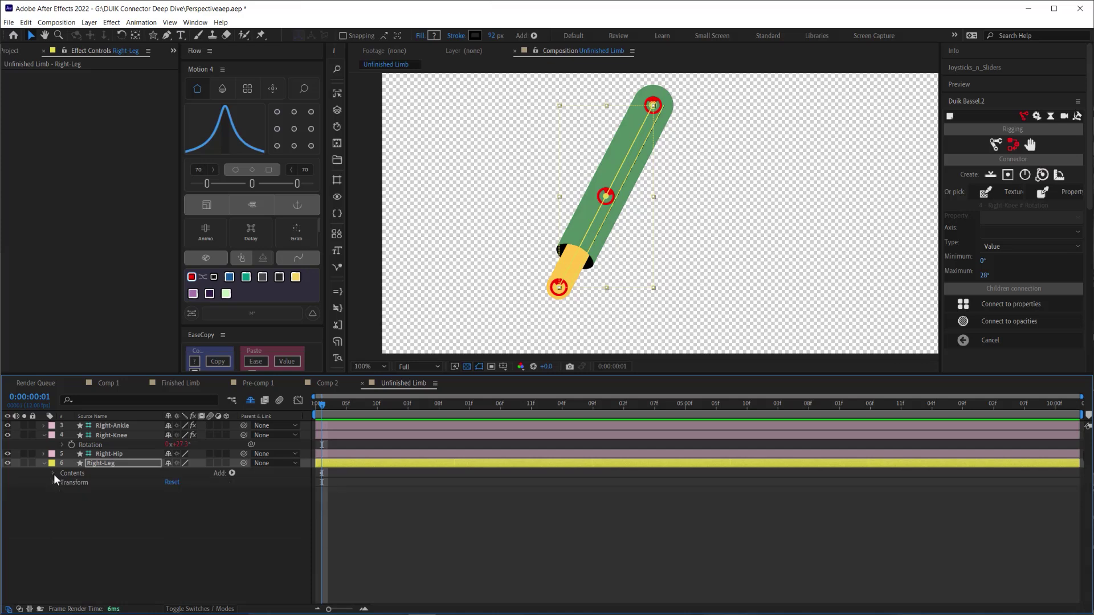
# - Return to frame 0, show Right-Leg's keyframed properties, and swing the ankle controller back until the leg hangs straight down
pyautogui.moveTo(322, 406); pyautogui.dragTo(317, 405)
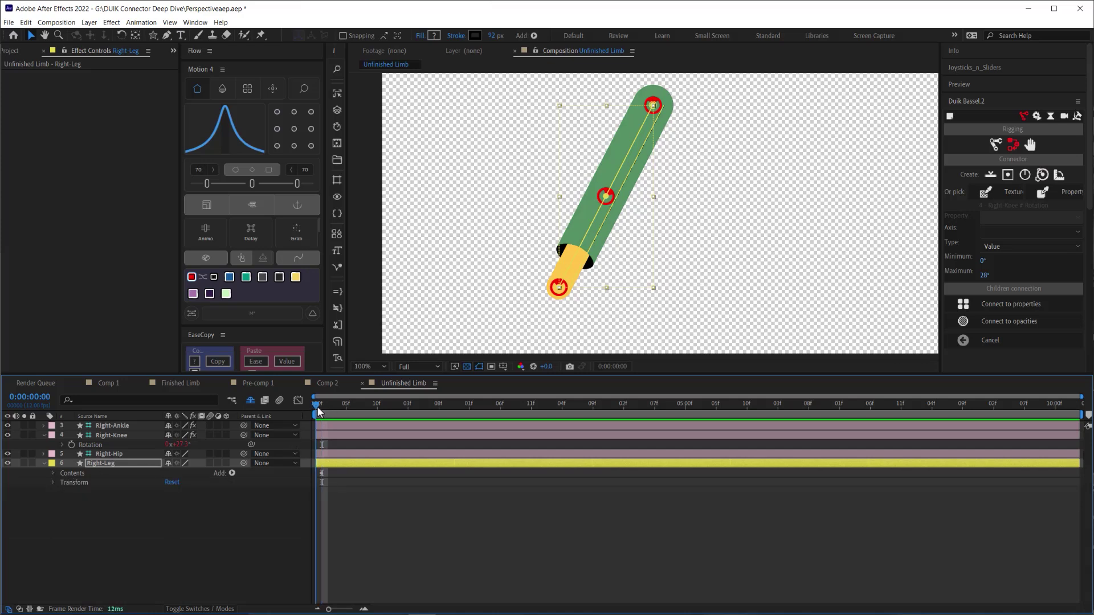
pyautogui.press('u')
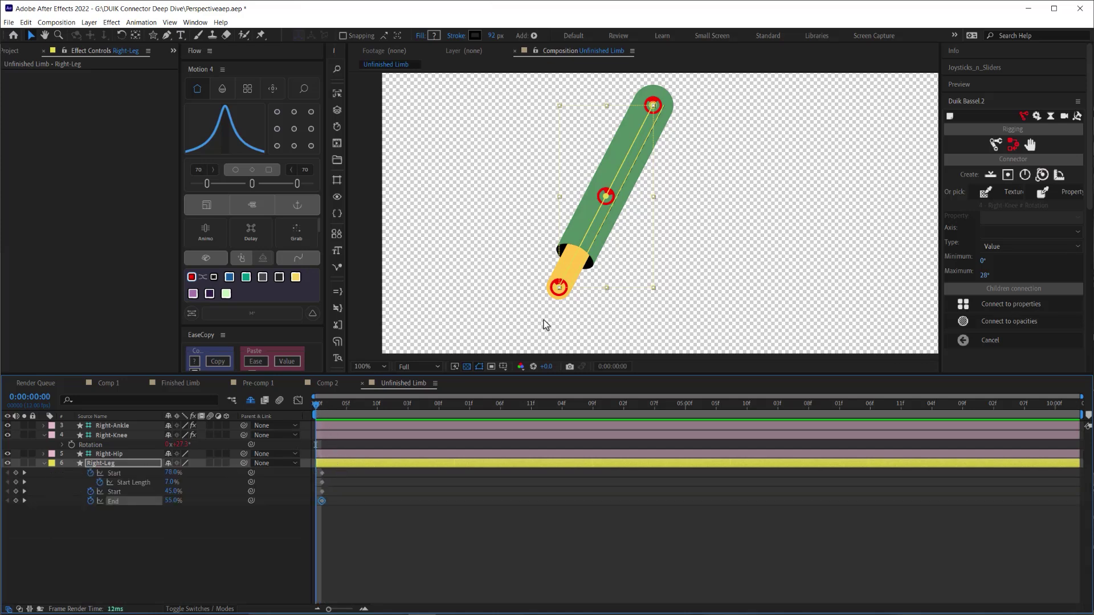
pyautogui.click(558, 288)
pyautogui.moveTo(576, 283); pyautogui.dragTo(654, 304)
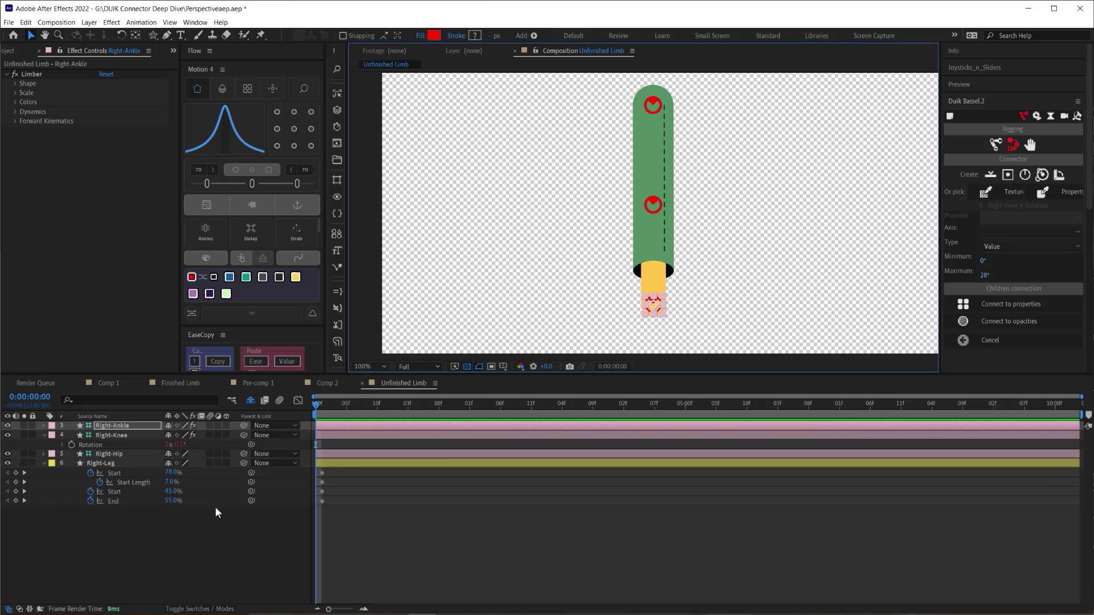
# - At frame 0, set the Cuff's trim Start and End to 50% and adjust the Leg's trim Start and taper to meet the pant hem
pyautogui.click(172, 491)
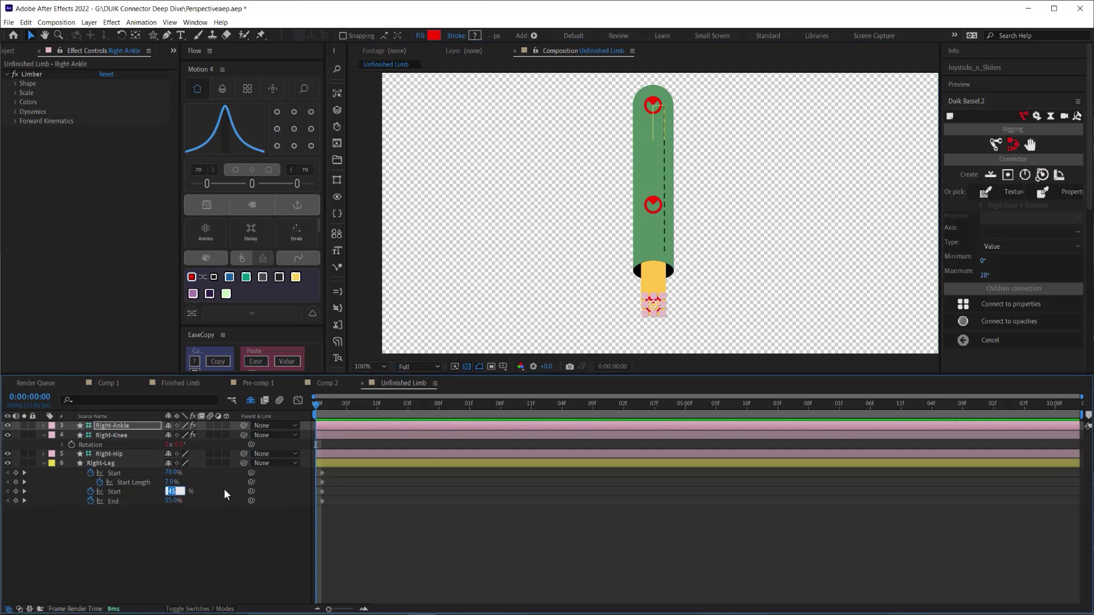
pyautogui.write('050')
pyautogui.press('Return')
pyautogui.click(173, 500)
pyautogui.press('Return')
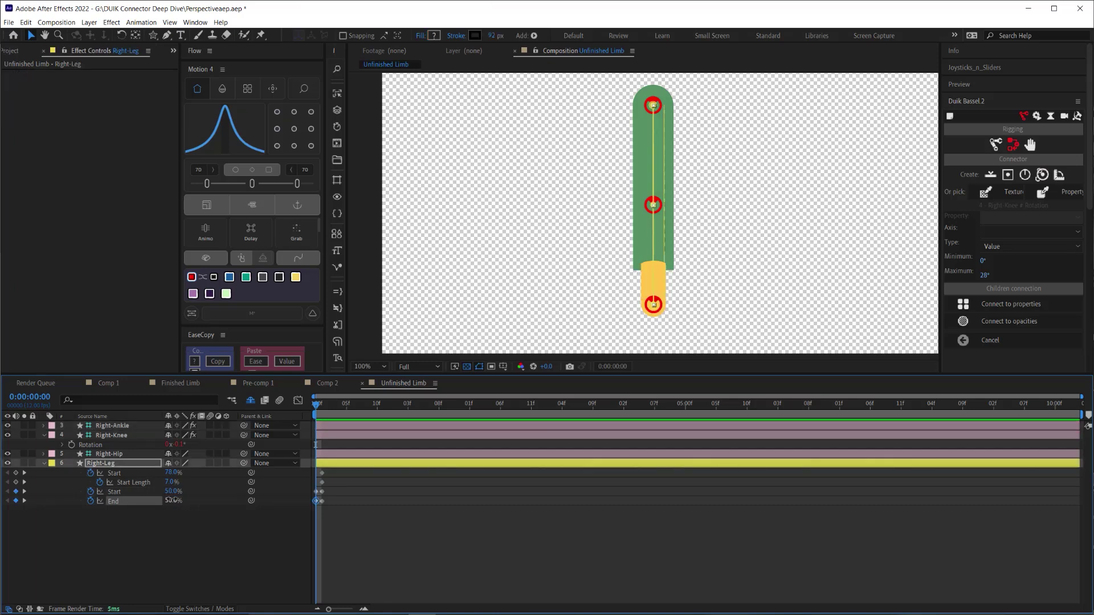
pyautogui.moveTo(172, 473); pyautogui.dragTo(172, 477)
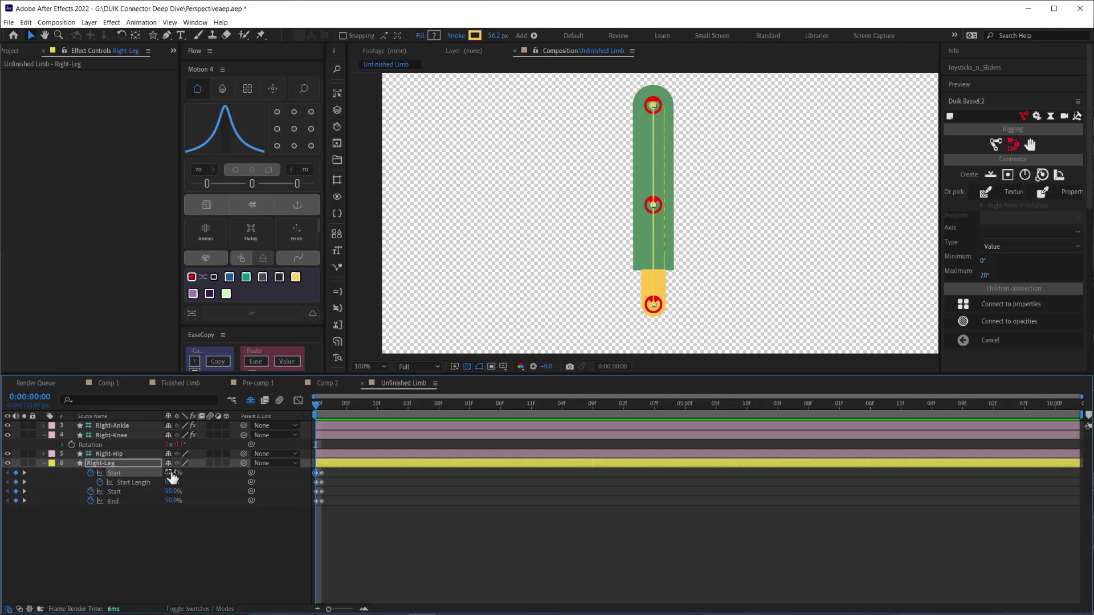
# - Step back and forth between frames 0 and 1 to compare the closed and open pant cuff
pyautogui.press('pagedown')
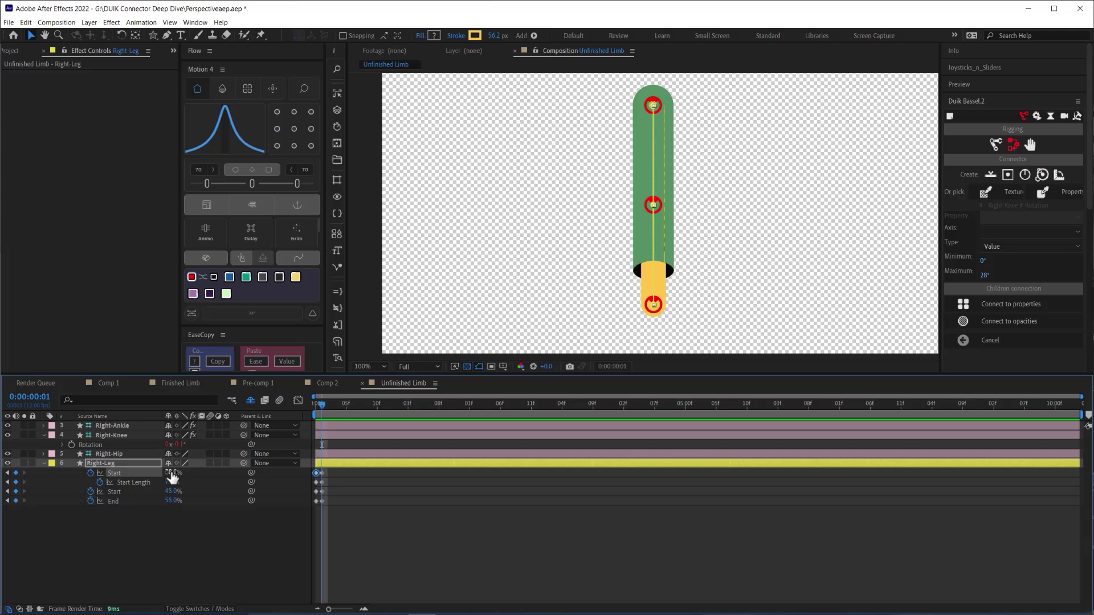
pyautogui.press('pageup')
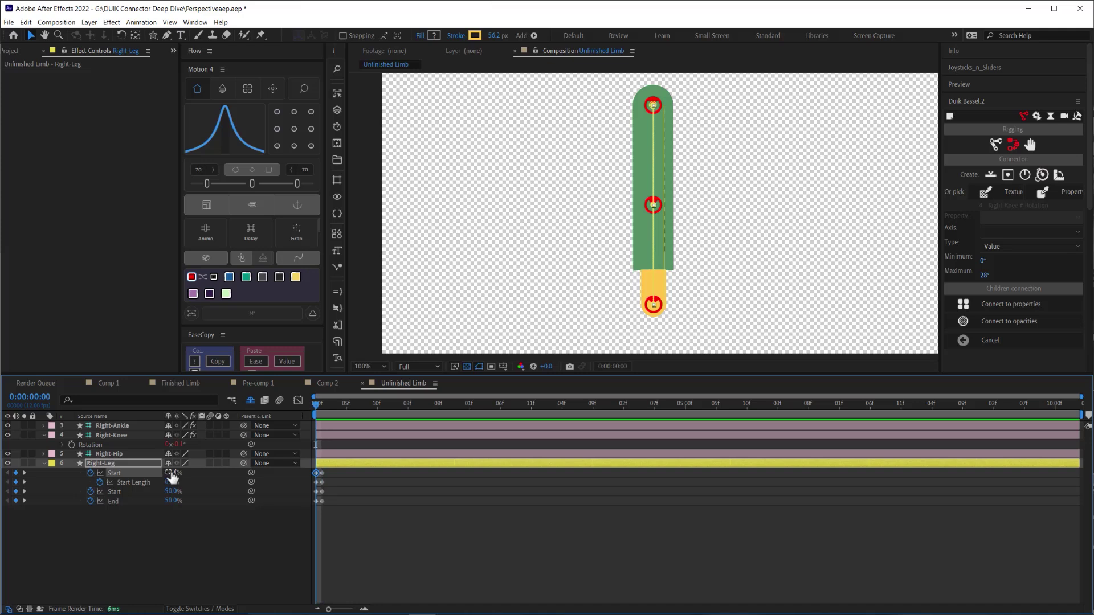
pyautogui.press('pagedown')
pyautogui.press('pageup')
pyautogui.press('pagedown')
pyautogui.press('pageup')
pyautogui.press('pagedown')
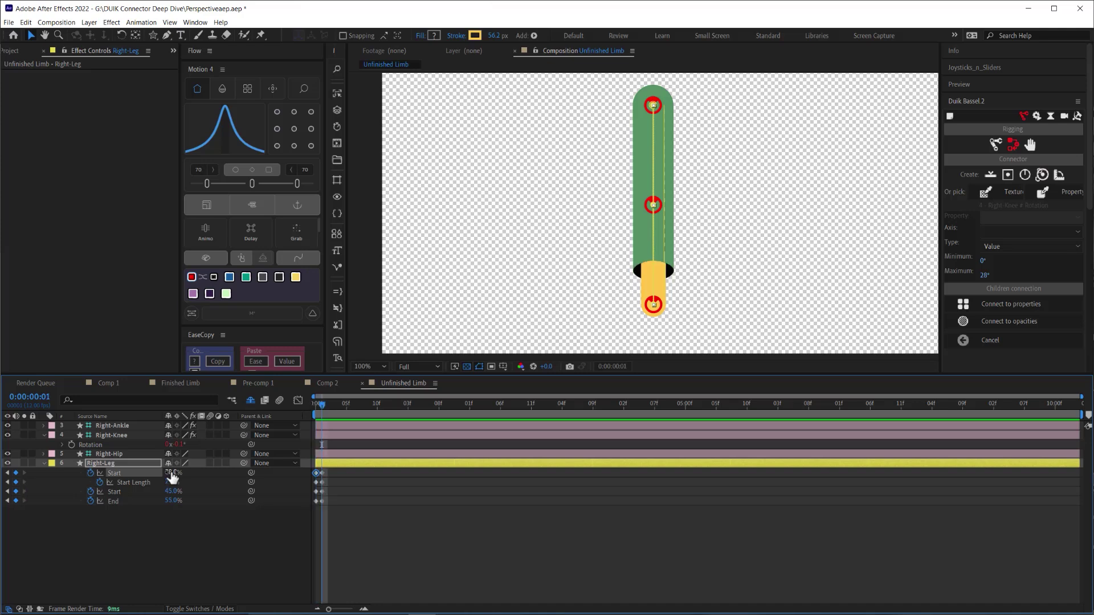
pyautogui.press('pageup')
pyautogui.press('pagedown')
pyautogui.press('pageup')
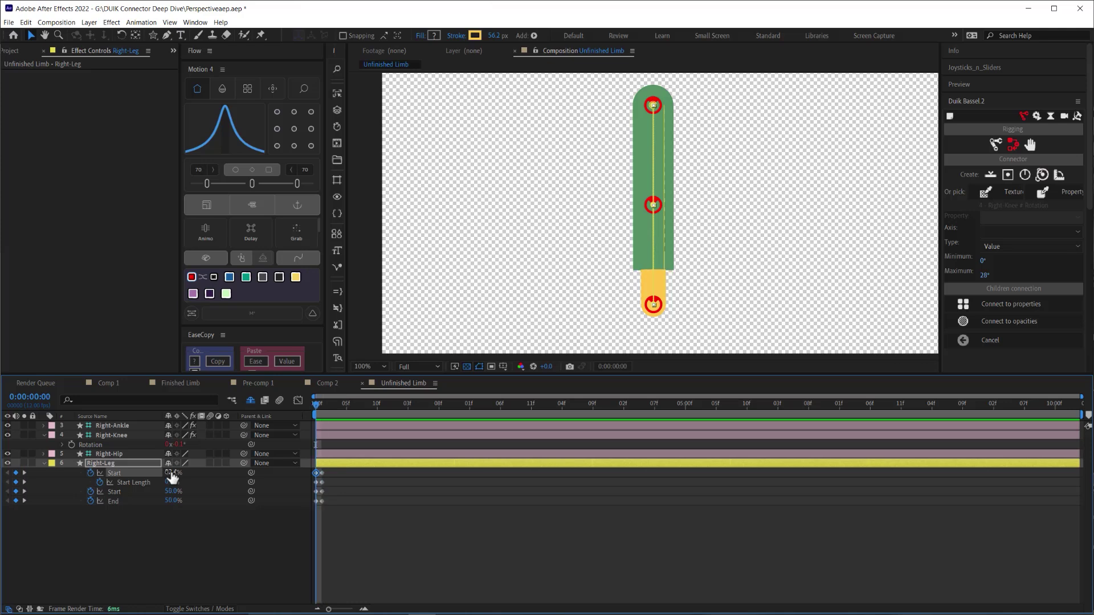
pyautogui.press('pagedown')
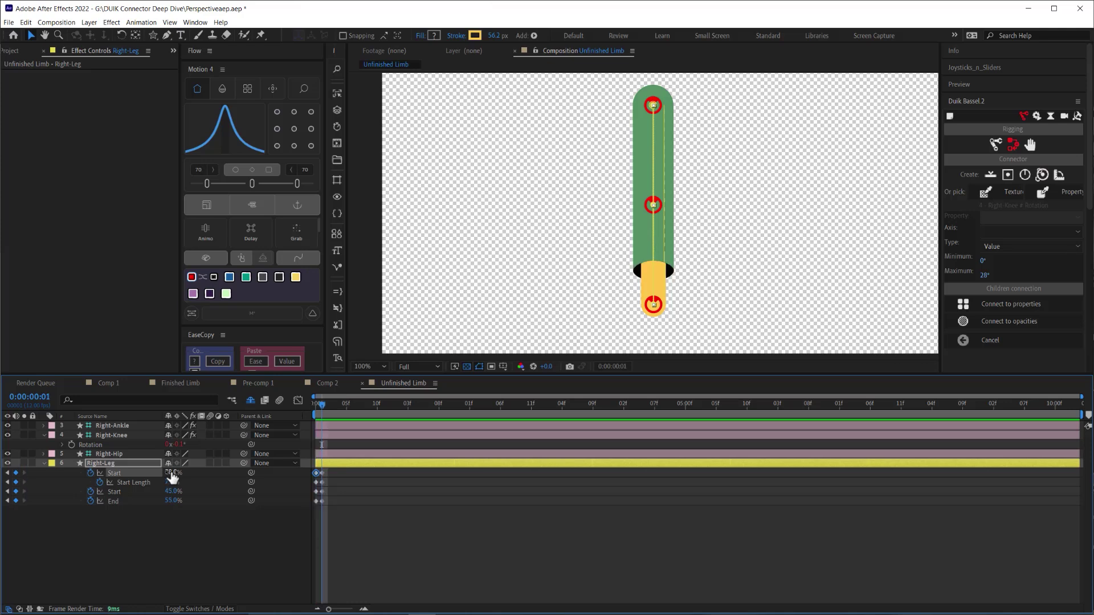
# - Connect all four keyframed Right-Leg properties to the Right-Knee rotation connector
pyautogui.keyDown('shift'); pyautogui.click(134, 483); pyautogui.keyUp('shift')
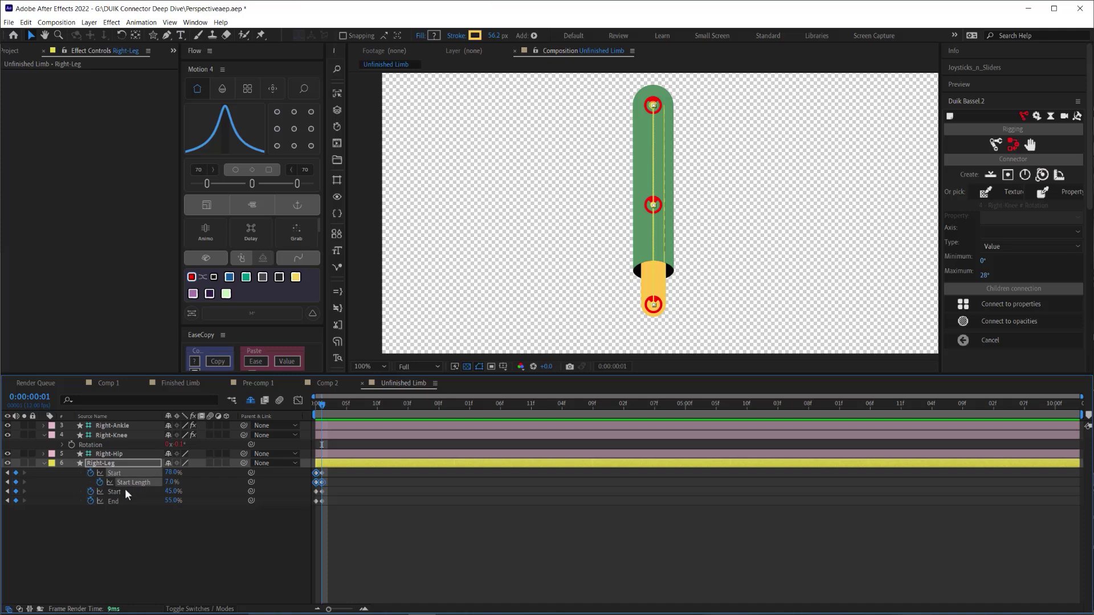
pyautogui.keyDown('shift'); pyautogui.click(119, 500); pyautogui.keyUp('shift')
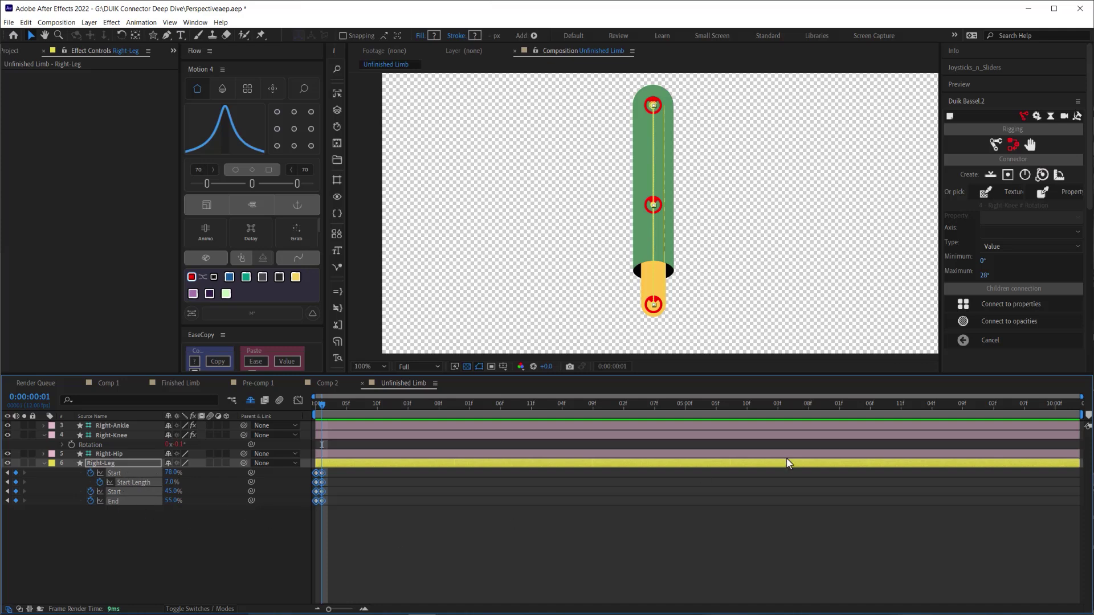
pyautogui.click(1006, 304)
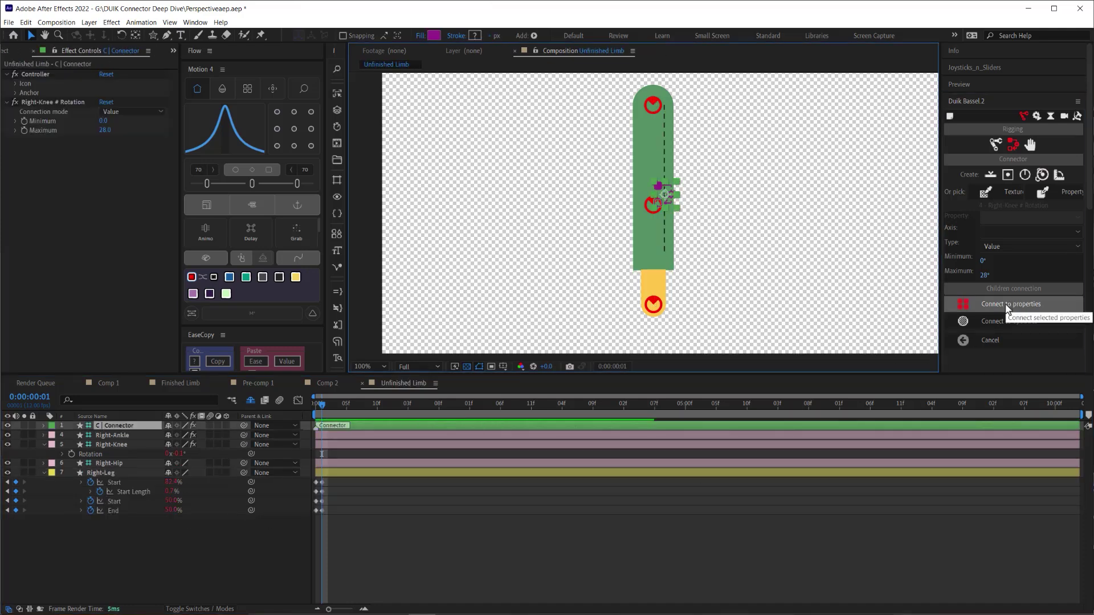
pyautogui.click(686, 539)
# - Swing the right leg's ankle controller out to the left to test how the cuff responds to knee rotation
pyautogui.click(649, 310)
pyautogui.moveTo(645, 308); pyautogui.dragTo(563, 284)
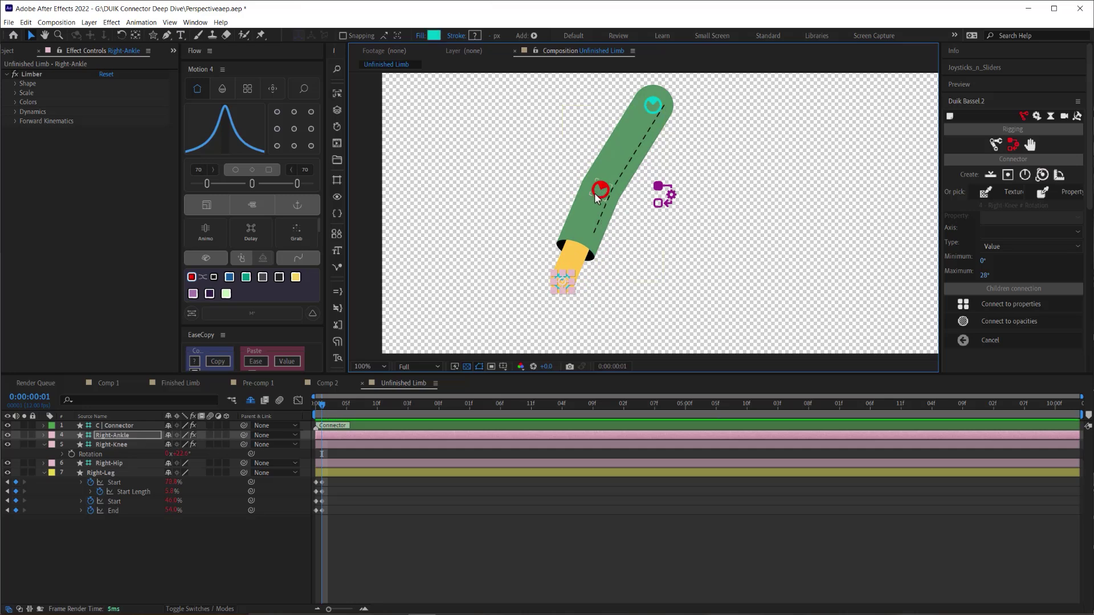
pyautogui.moveTo(558, 289); pyautogui.dragTo(549, 286)
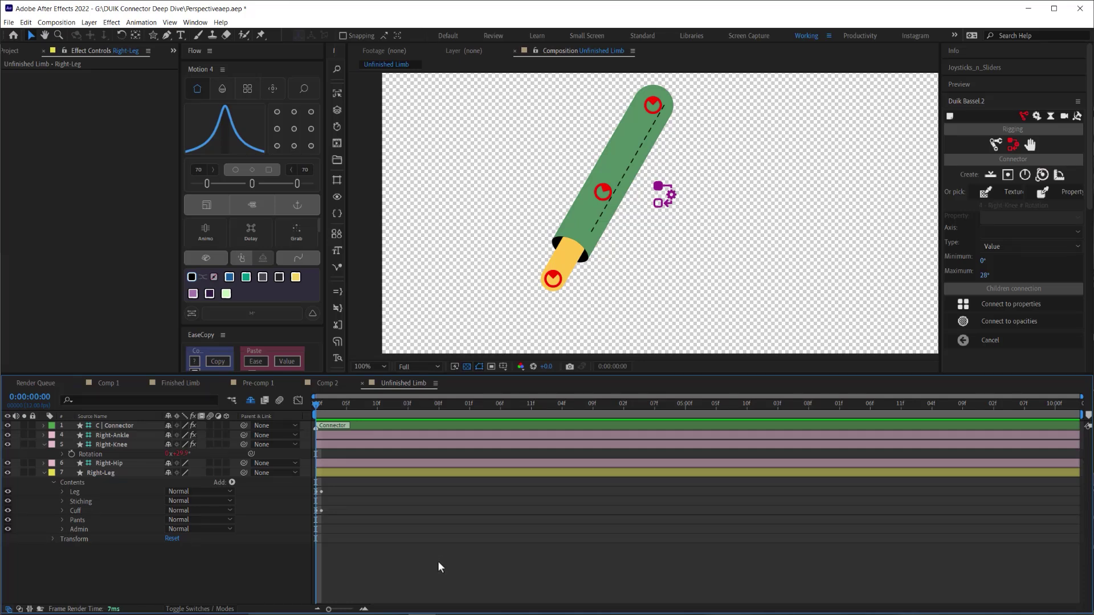
# - Duplicate the Cuff group in Right-Leg and move the copy above the Leg group
pyautogui.click(73, 511)
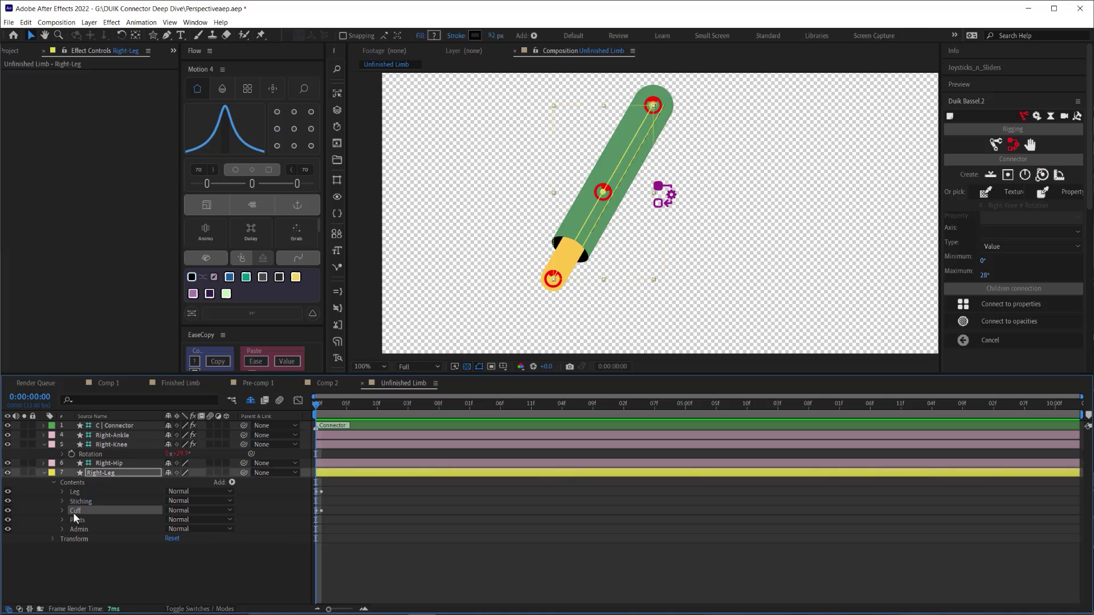
pyautogui.hotkey('ctrl', 'd')
pyautogui.moveTo(81, 511); pyautogui.dragTo(90, 493)
# - Remove the connector expressions from the Start and End of Cuff 2's Trim Paths
pyautogui.click(63, 491)
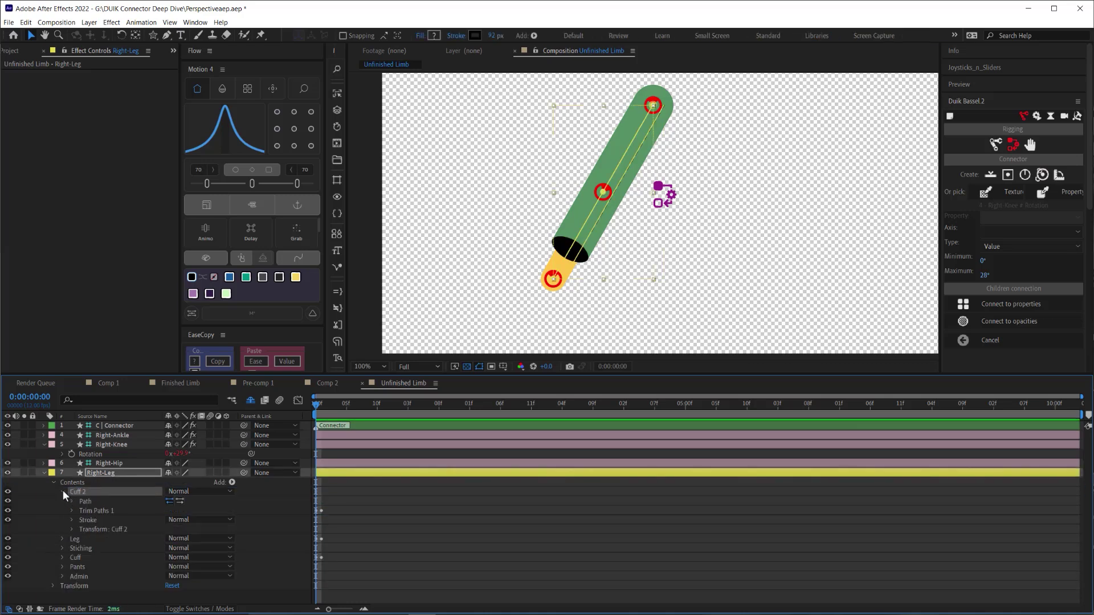
pyautogui.click(72, 510)
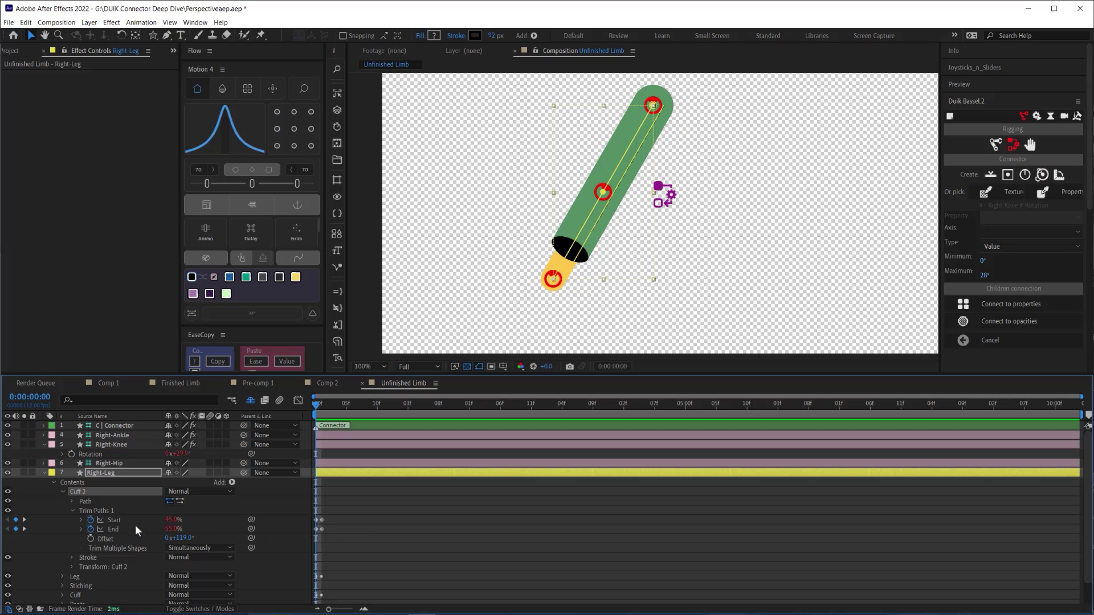
pyautogui.keyDown('alt'); pyautogui.click(89, 520); pyautogui.keyUp('alt')
pyautogui.keyDown('alt'); pyautogui.click(88, 529); pyautogui.keyUp('alt')
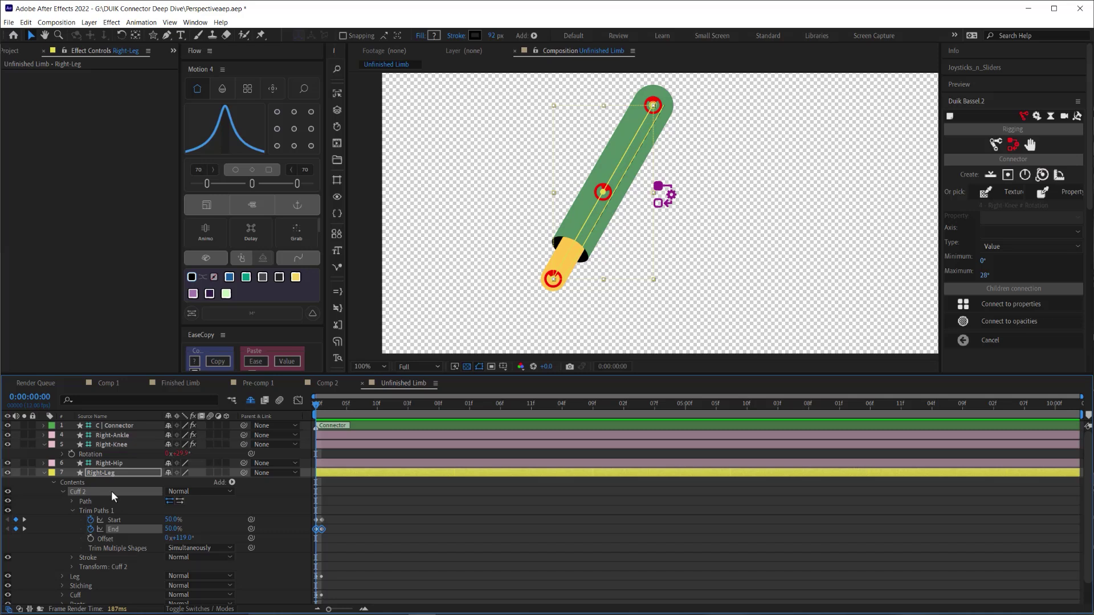
# - Change Cuff 2's stroke colour to the pants' green (539162) by sampling it from the leg
pyautogui.click(474, 35)
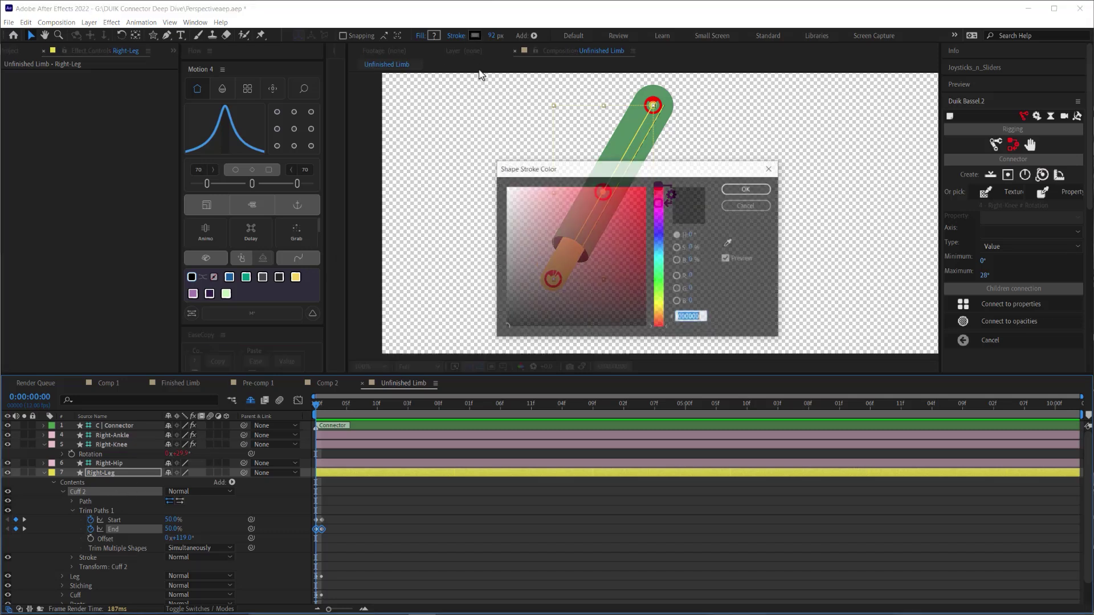
pyautogui.click(728, 243)
pyautogui.click(644, 133)
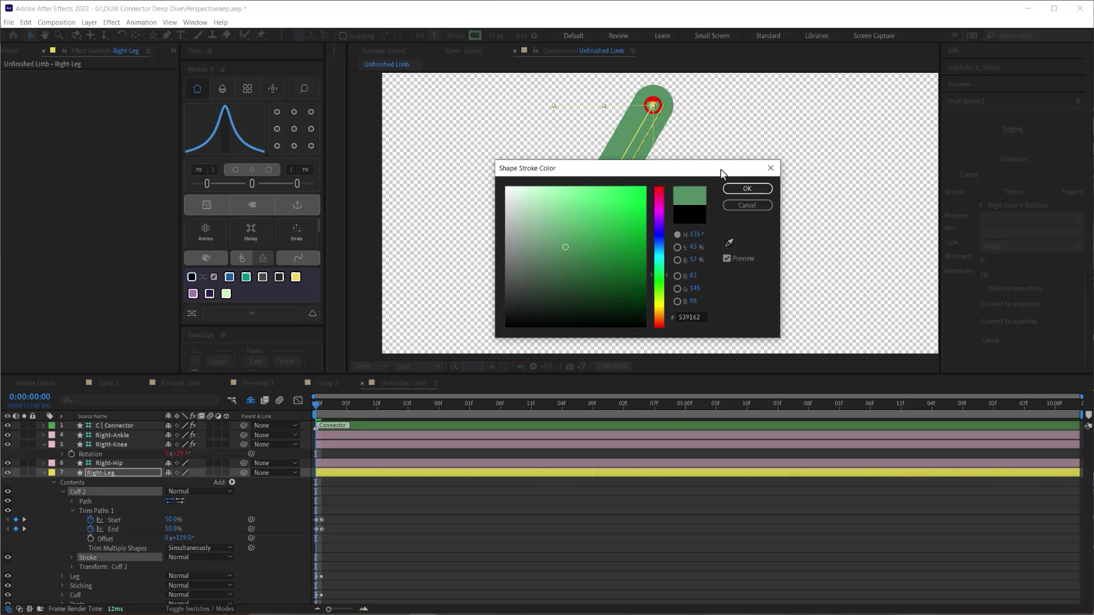
pyautogui.click(747, 188)
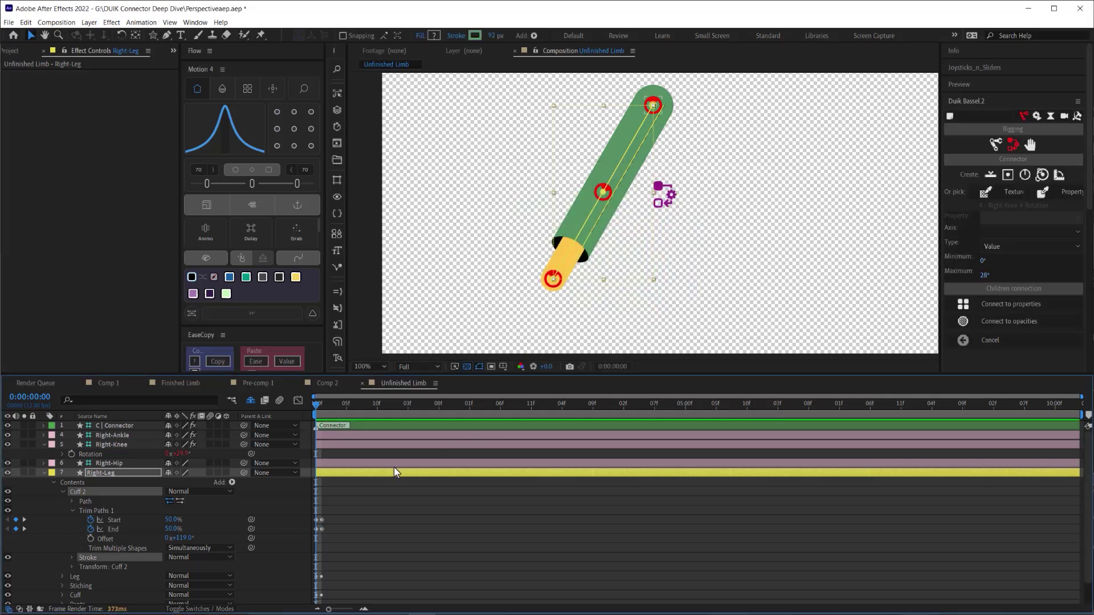
# - Connect Cuff 2's trim Start and End to the knee rotation with a Maximum of -28°, and test it by moving the ankle controller
pyautogui.click(1012, 276)
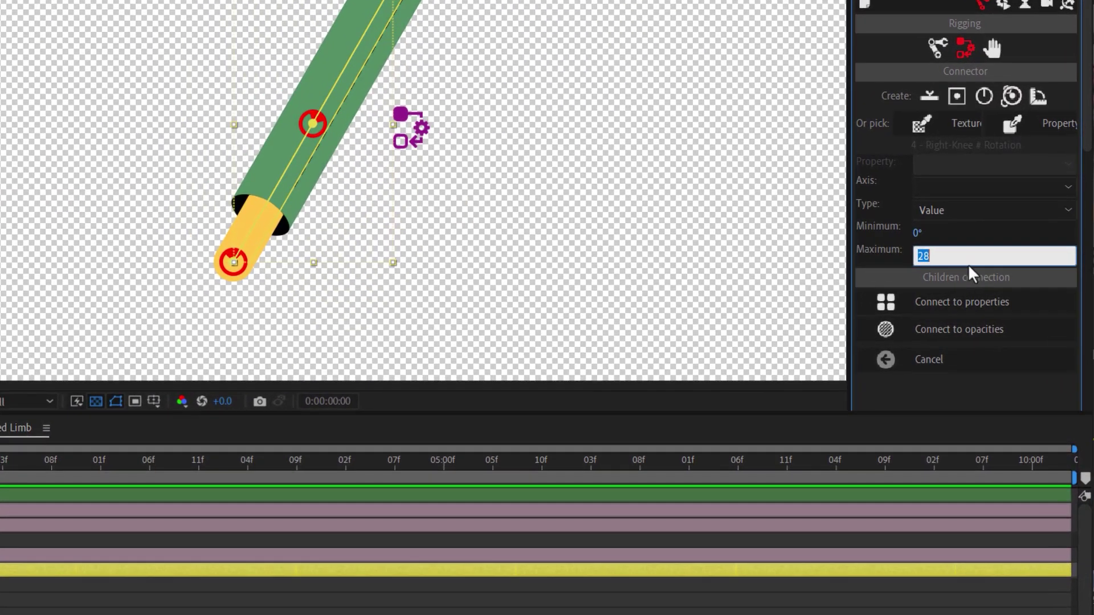
pyautogui.write('-28')
pyautogui.press('Return')
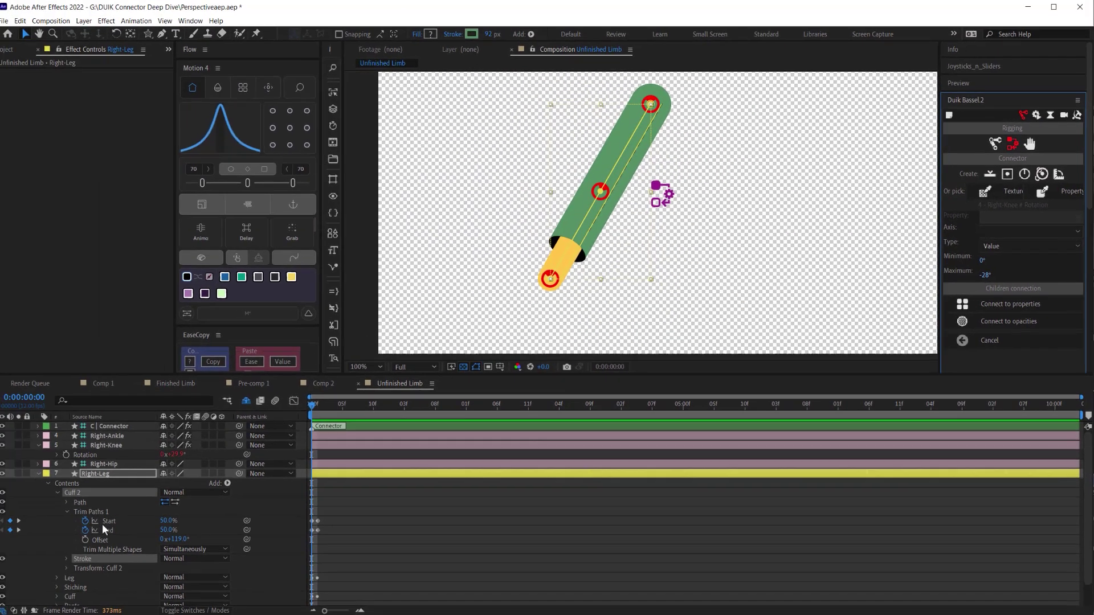
pyautogui.keyDown('shift'); pyautogui.click(107, 530); pyautogui.keyUp('shift')
pyautogui.click(1024, 304)
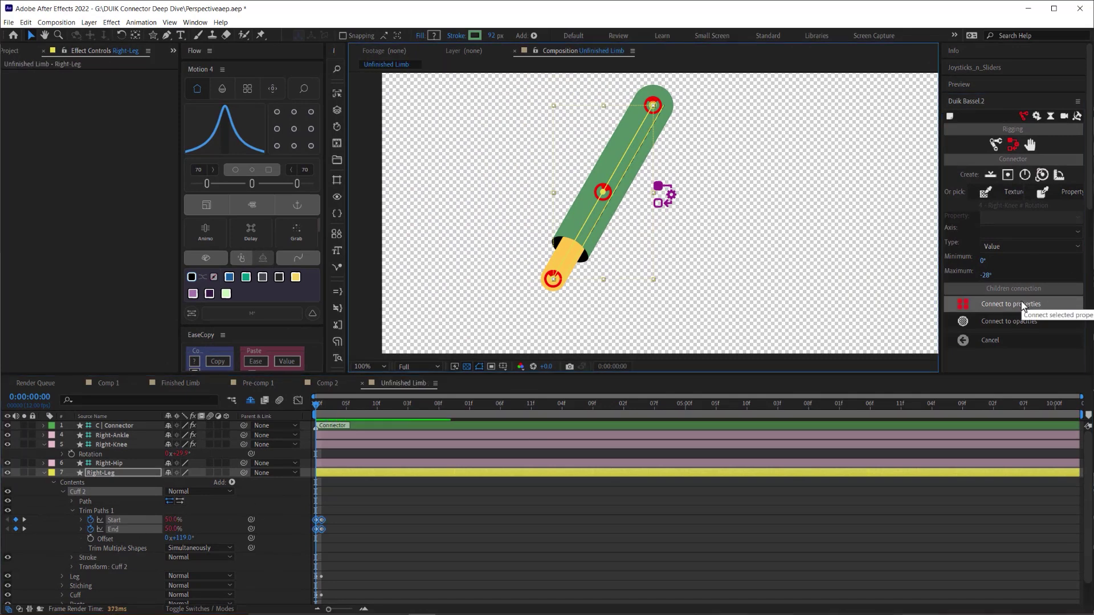
pyautogui.click(552, 278)
pyautogui.moveTo(552, 278)
pyautogui.mouseDown()
pyautogui.moveTo(680, 283)
pyautogui.moveTo(733, 269)
pyautogui.moveTo(650, 281)
pyautogui.moveTo(542, 268)
pyautogui.mouseUp()
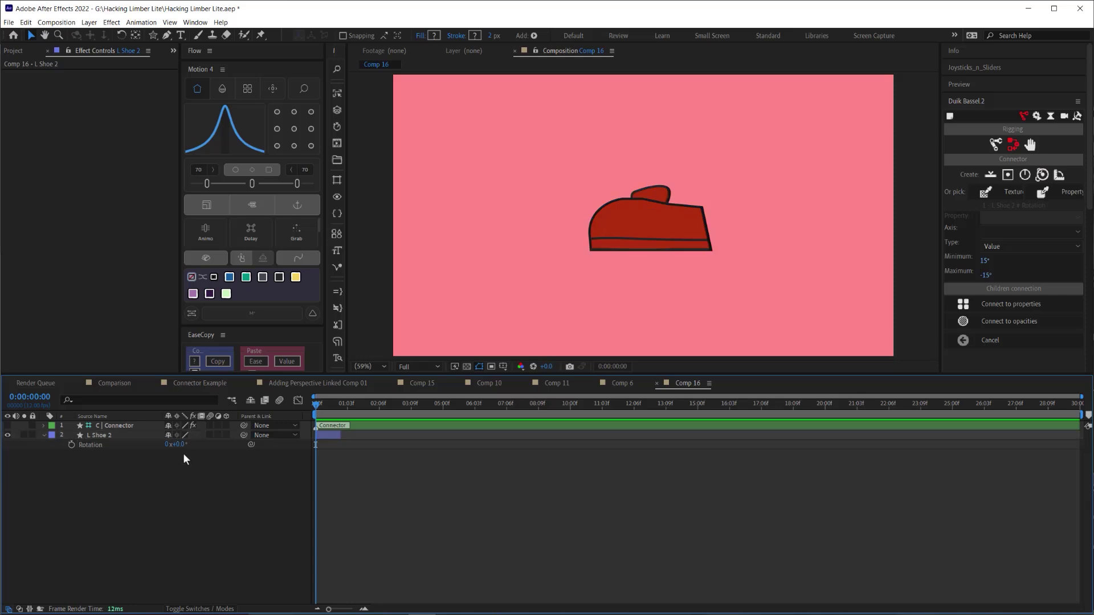
# - Rotate the L Shoe 2 layer with its keyframed Path and Rotation properties shown to examine how its shape follows the rotation
pyautogui.moveTo(174, 444)
pyautogui.mouseDown()
pyautogui.moveTo(188, 444)
pyautogui.moveTo(171, 449)
pyautogui.mouseUp()
pyautogui.press('u')
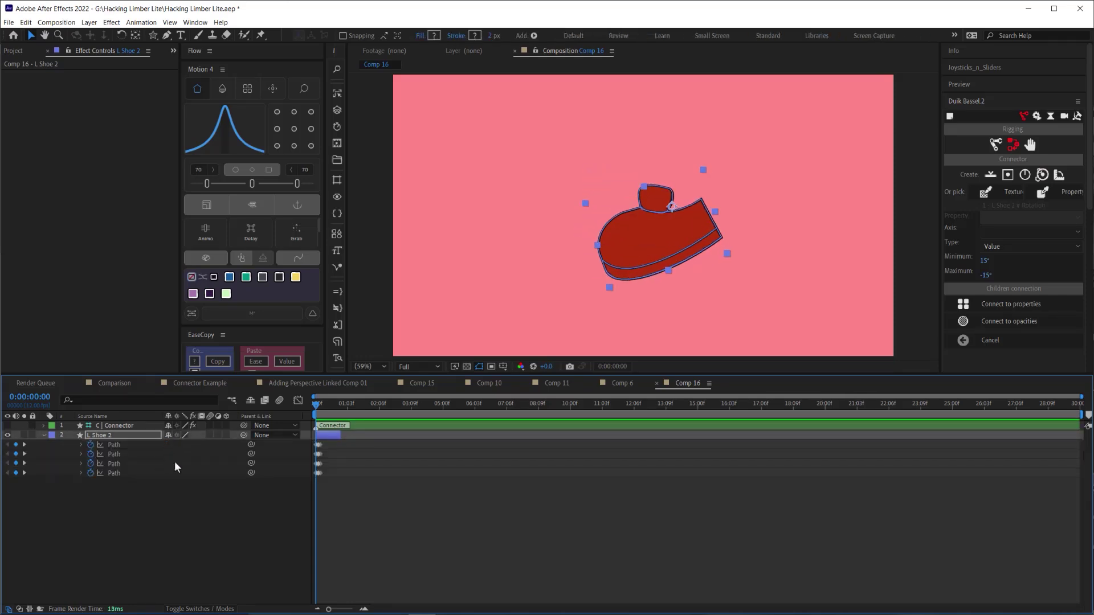
pyautogui.hotkey('shift', 'r')
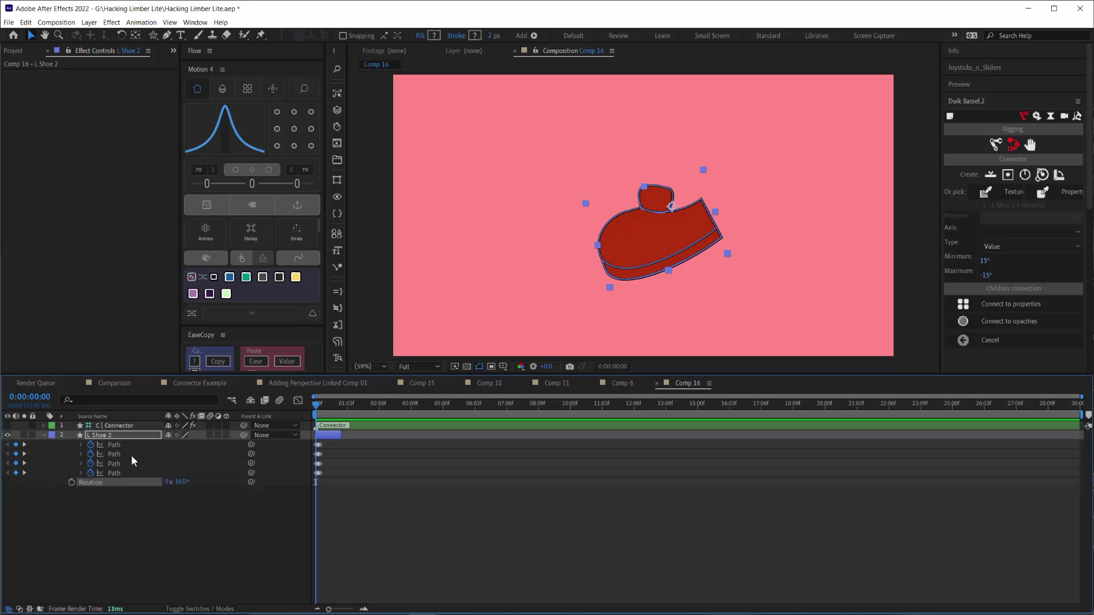
pyautogui.moveTo(181, 482); pyautogui.dragTo(206, 485)
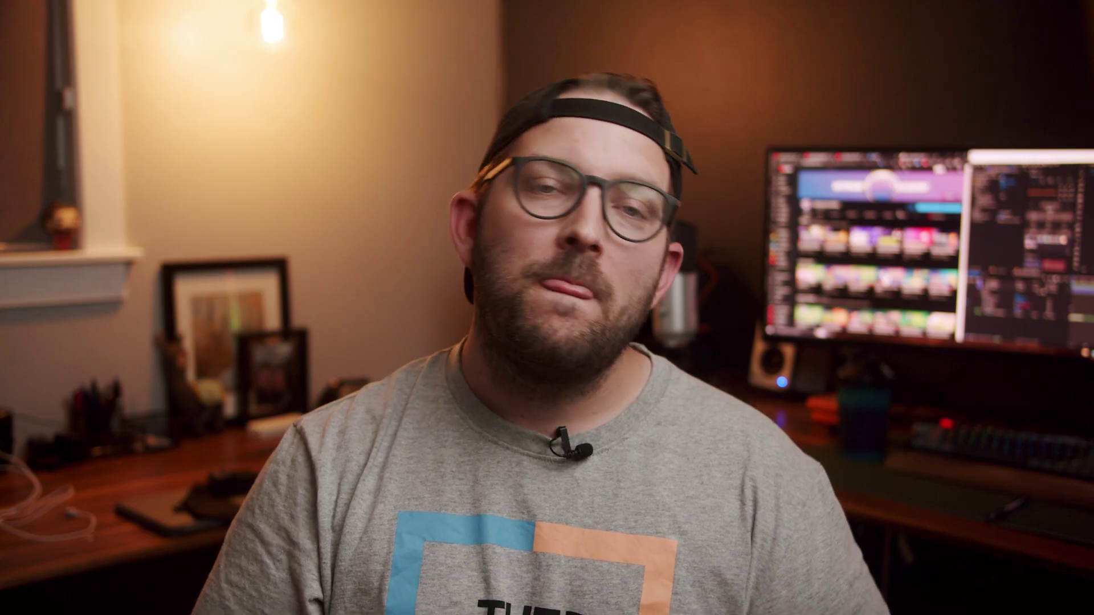